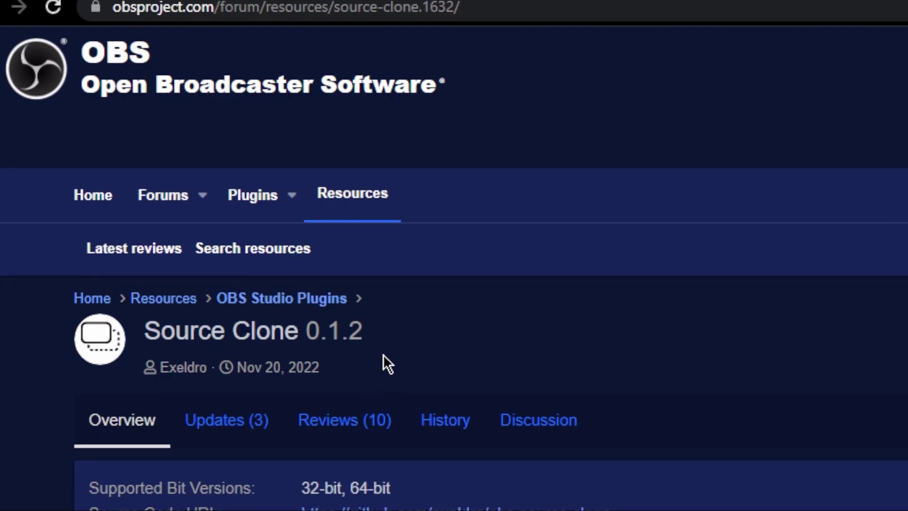
# - Download the blur-filter Windows installer from GitHub and run it past the SmartScreen warning
pyautogui.moveTo(382, 348)
pyautogui.mouseDown()
pyautogui.moveTo(233, 320)
pyautogui.moveTo(137, 318)
pyautogui.mouseUp()
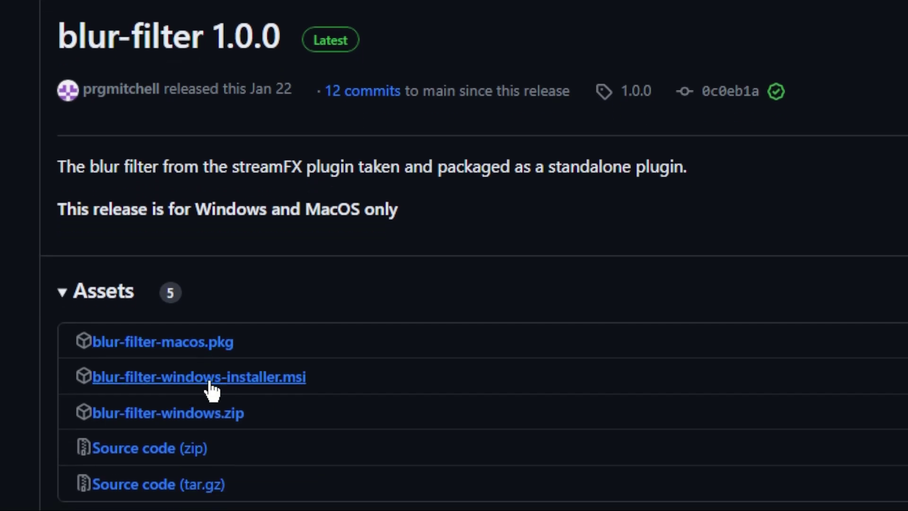
pyautogui.click(209, 381)
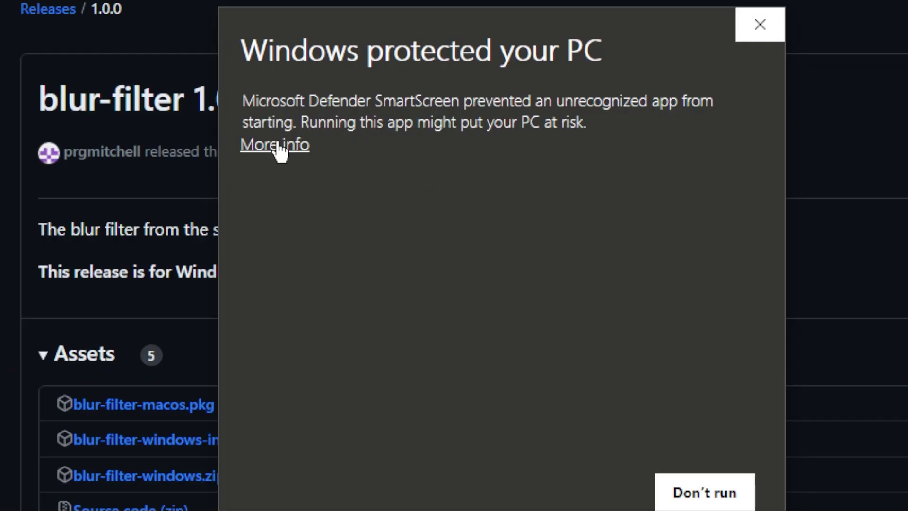
pyautogui.click(280, 148)
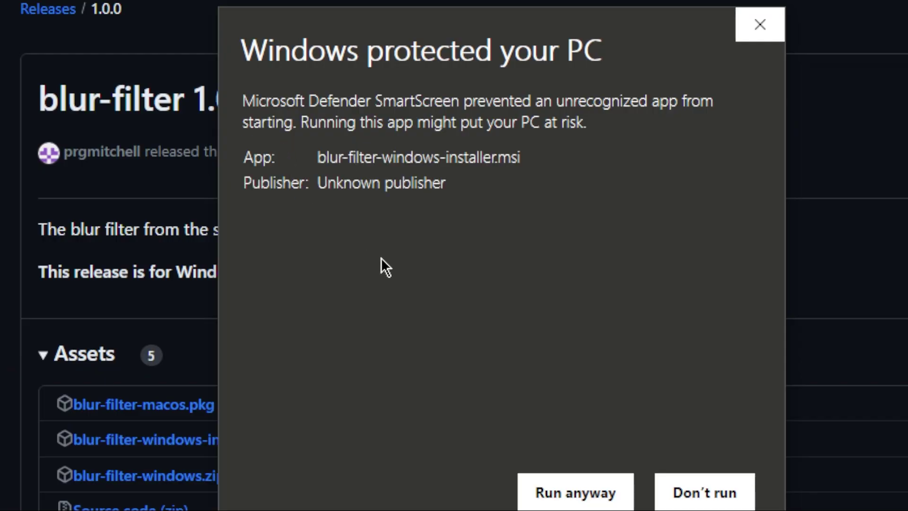
pyautogui.click(576, 493)
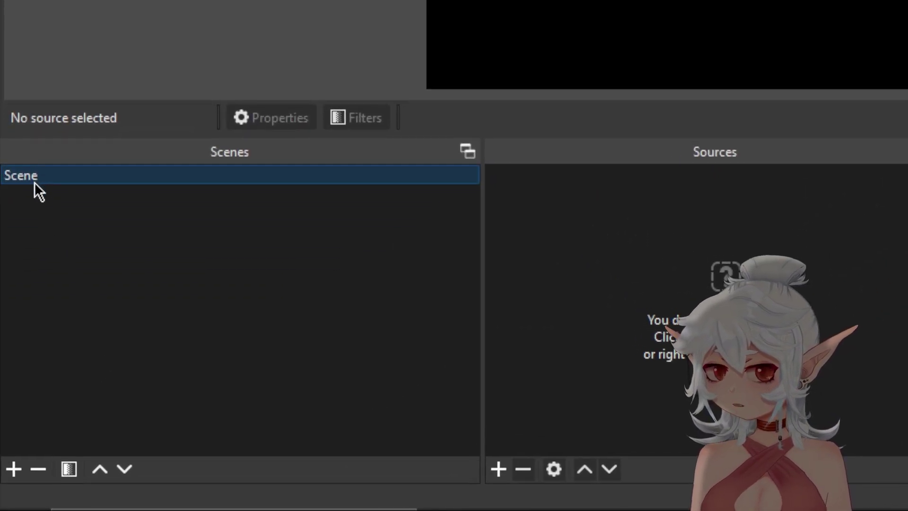
# - Rename the scene to 'List of Games'
pyautogui.rightClick(34, 182)
pyautogui.click(120, 90)
pyautogui.write('List of Games')
pyautogui.press('Return')
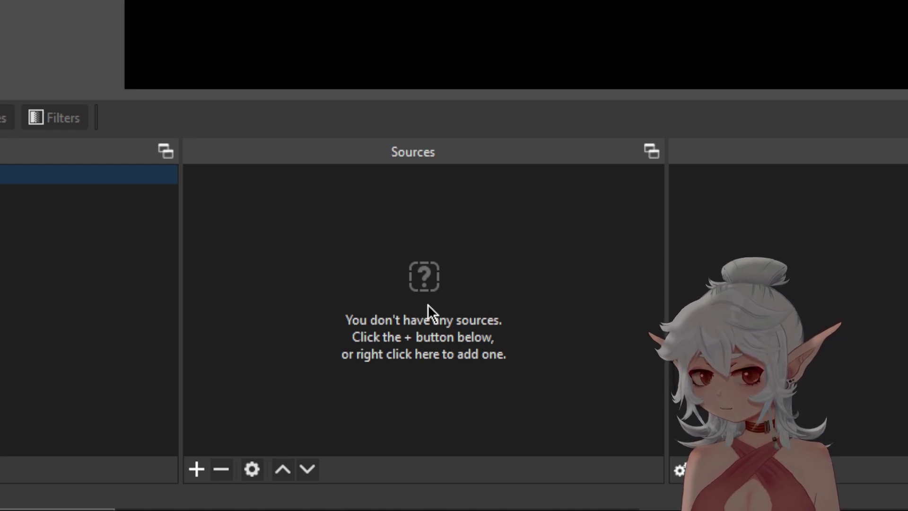
# - Add the genshin game window and Black and White Background sources, then test their visibility toggles
pyautogui.rightClick(408, 308)
pyautogui.moveTo(438, 318)
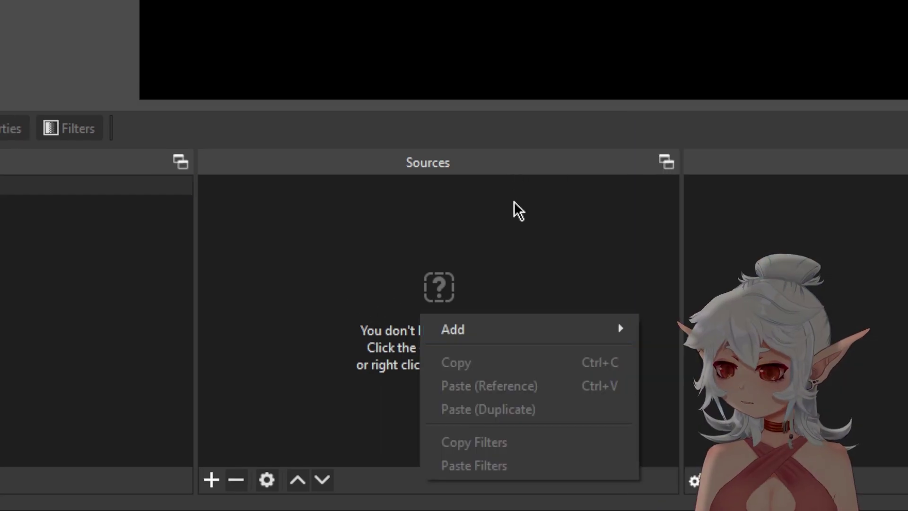
pyautogui.moveTo(544, 329)
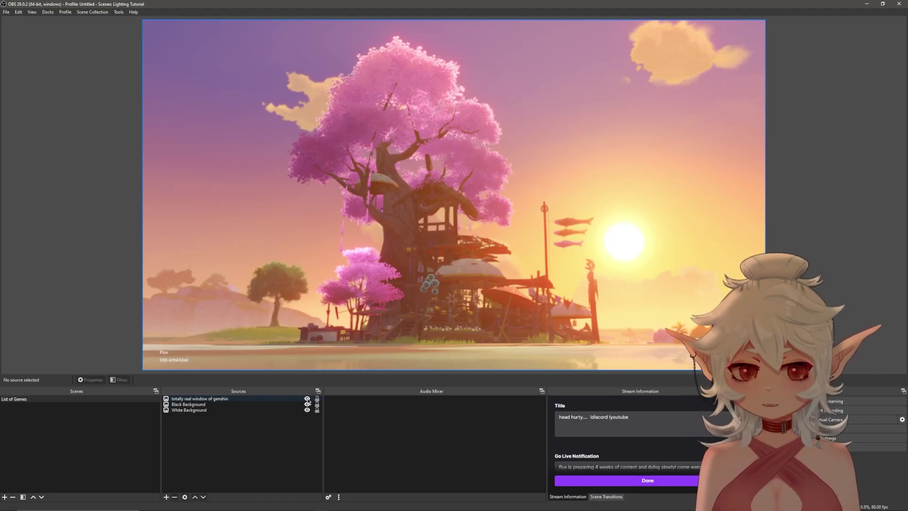
pyautogui.click(308, 399)
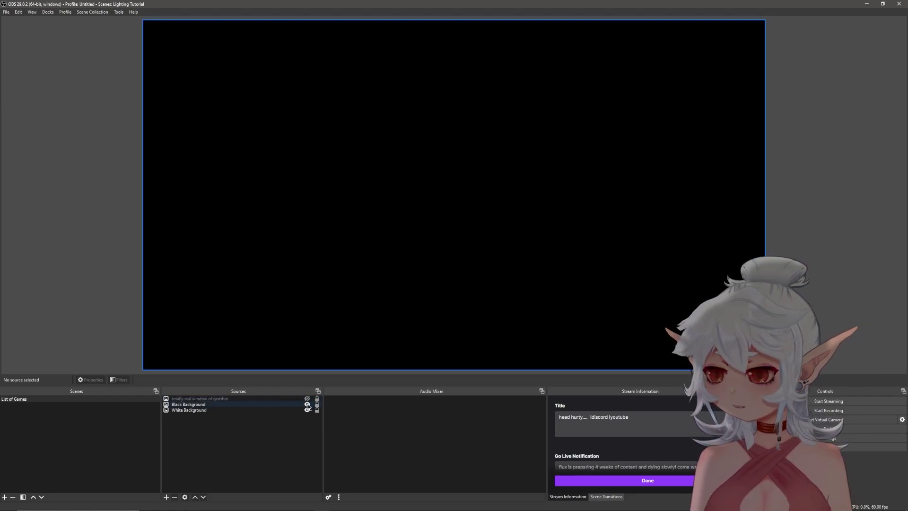
pyautogui.click(307, 404)
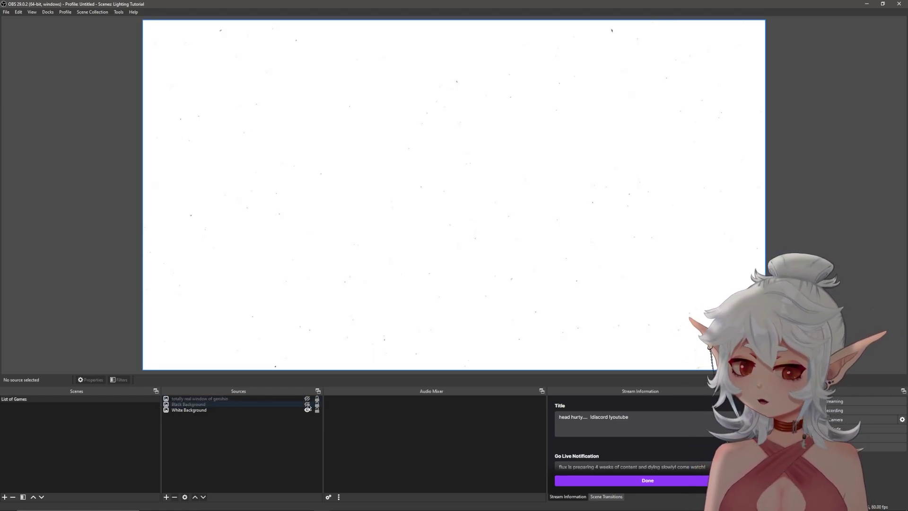
pyautogui.click(307, 405)
pyautogui.click(308, 400)
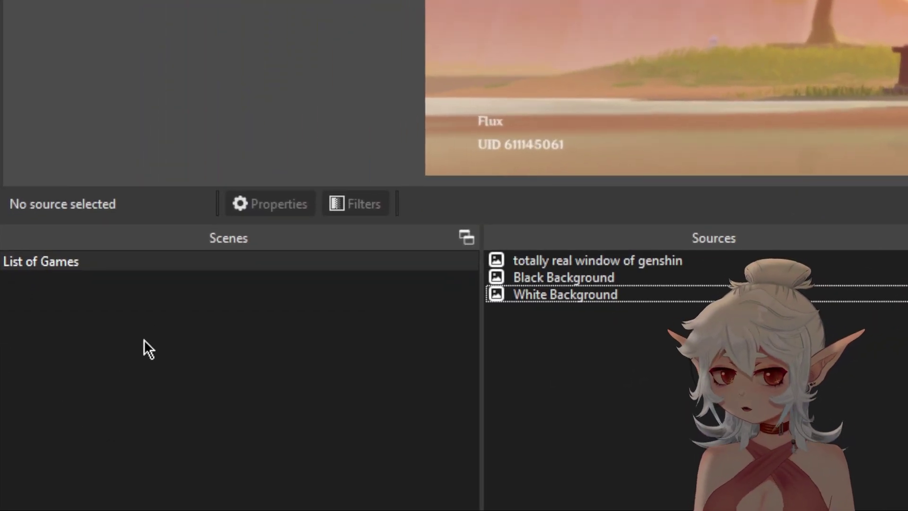
# - Create a new scene named 'Vtubers Masterlist'
pyautogui.rightClick(49, 425)
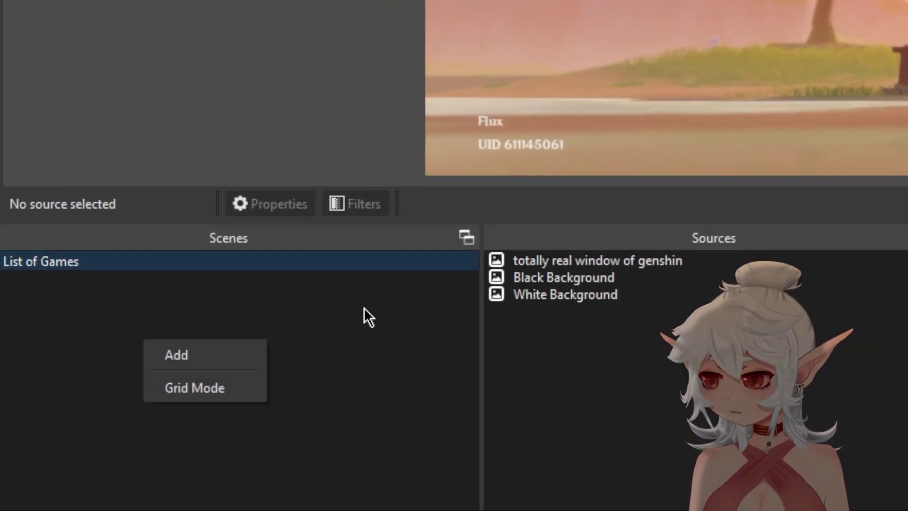
pyautogui.click(217, 363)
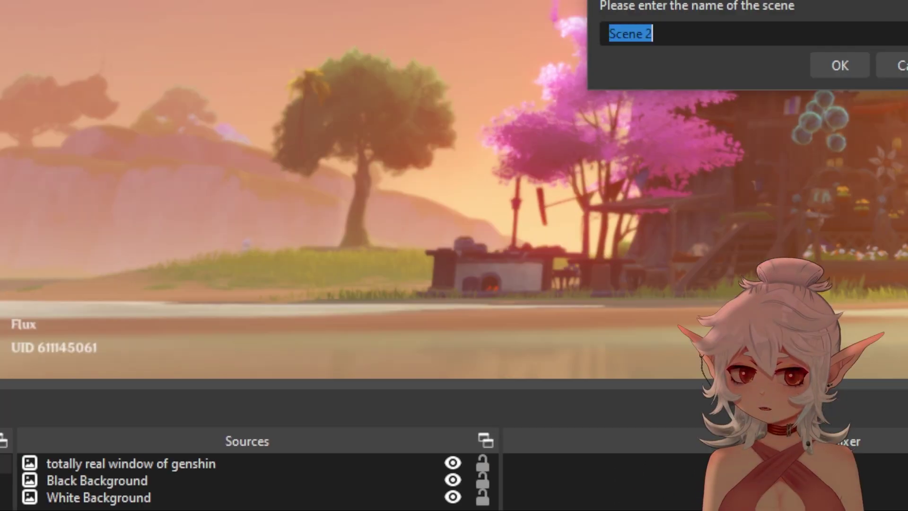
pyautogui.press('BackSpace')
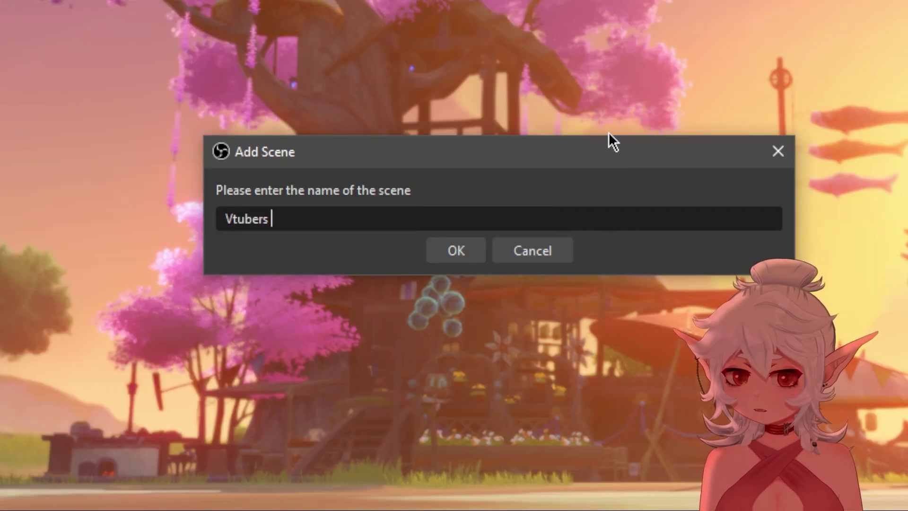
pyautogui.write('Vtubers Masterlist')
pyautogui.press('Return')
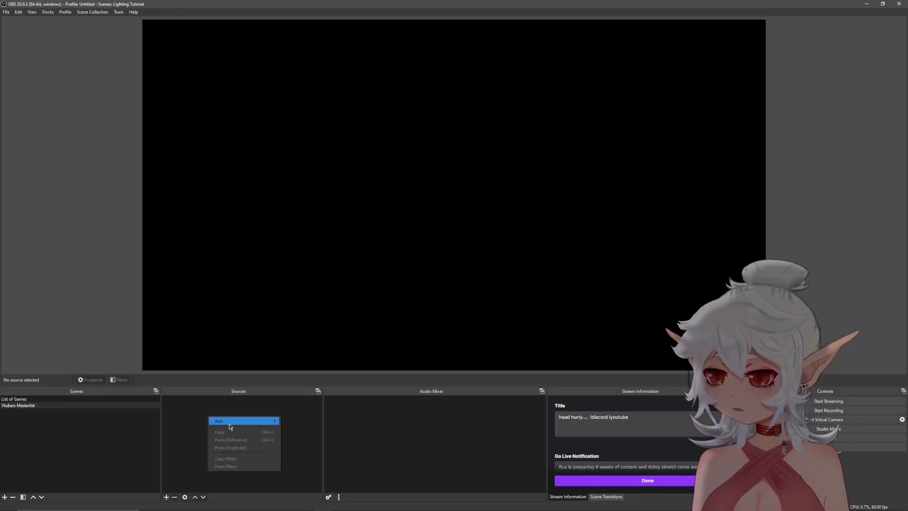
# - Add a Spout2 Capture source with a changed composite mode
pyautogui.moveTo(244, 420)
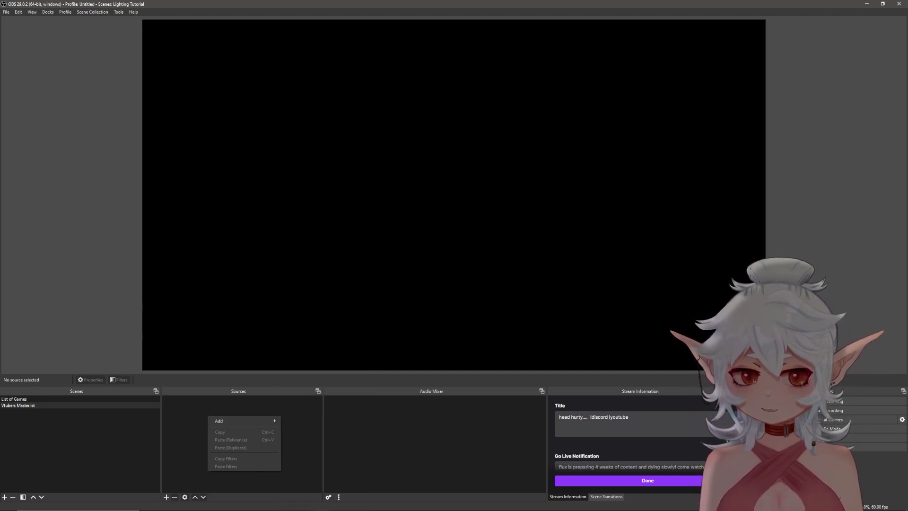
pyautogui.rightClick(230, 424)
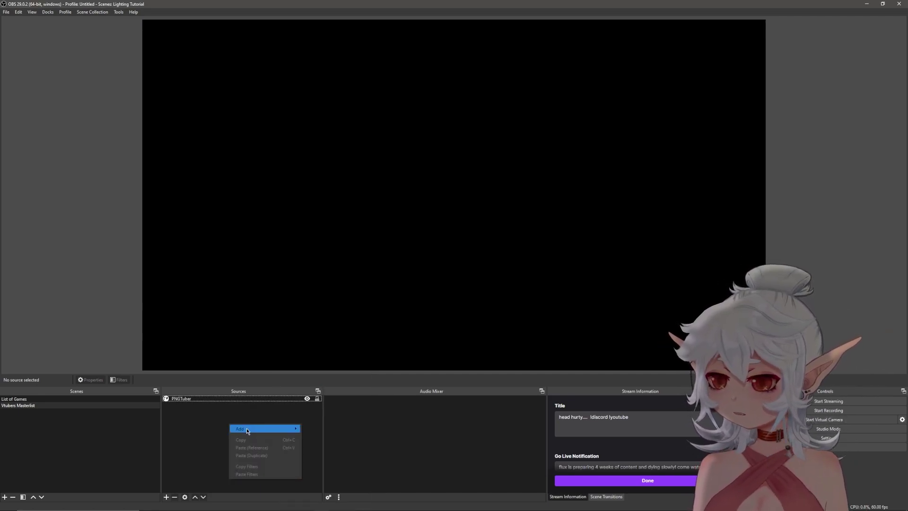
pyautogui.moveTo(246, 428)
pyautogui.click(326, 355)
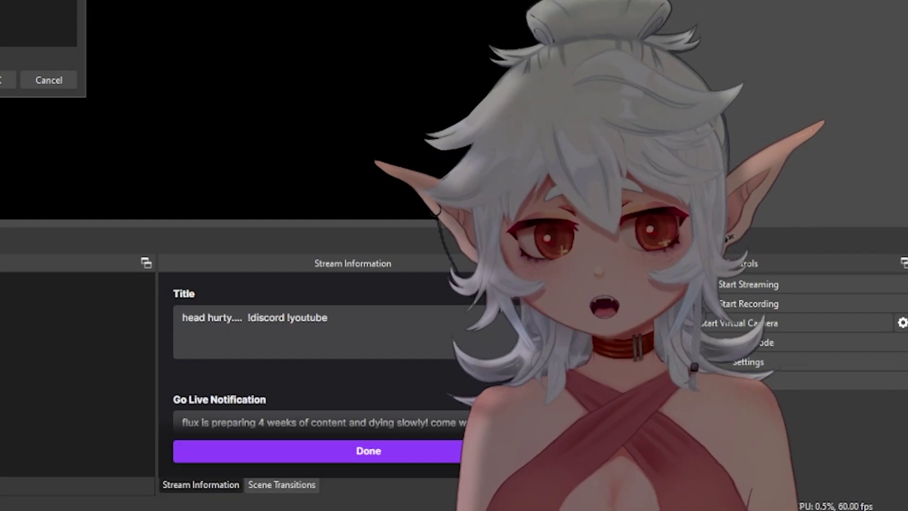
pyautogui.click(469, 304)
pyautogui.click(403, 270)
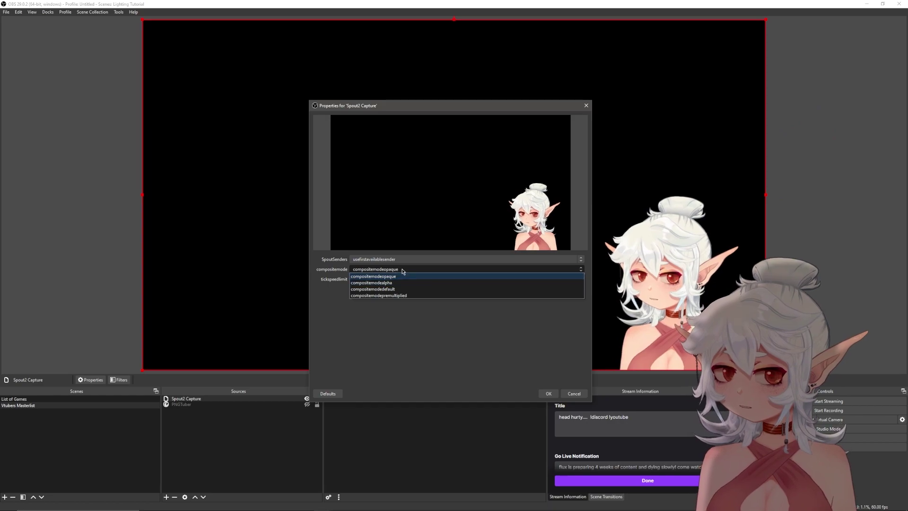
pyautogui.click(392, 295)
pyautogui.click(548, 394)
# - Open the Spout2 Capture filters and begin adding an effect filter
pyautogui.click(253, 459)
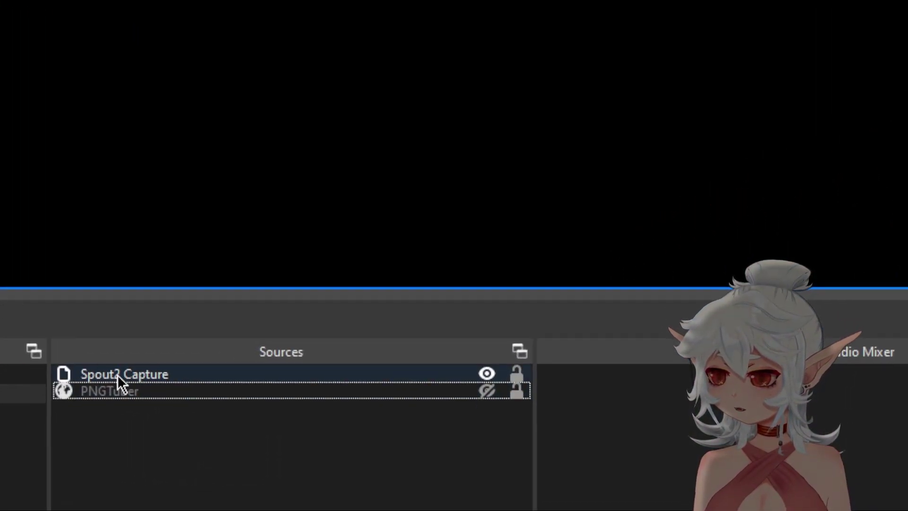
pyautogui.click(184, 399)
pyautogui.click(116, 318)
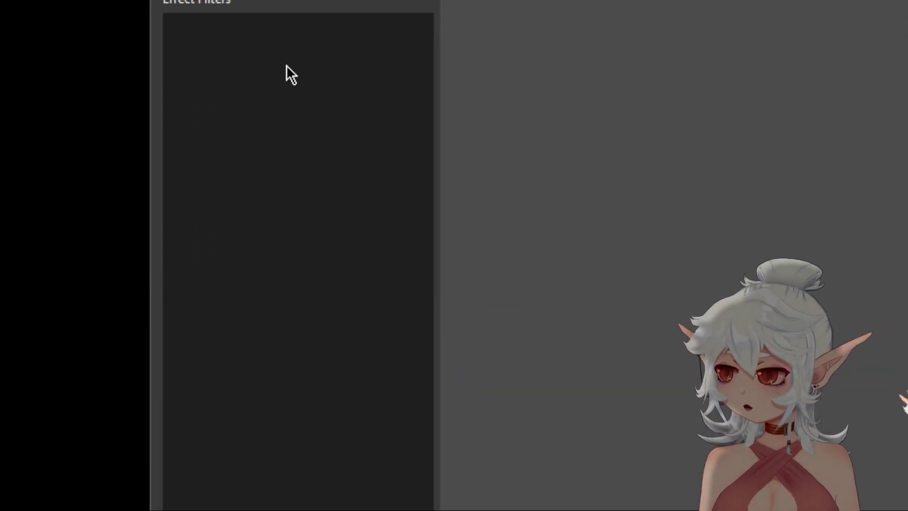
pyautogui.rightClick(240, 149)
pyautogui.moveTo(373, 174)
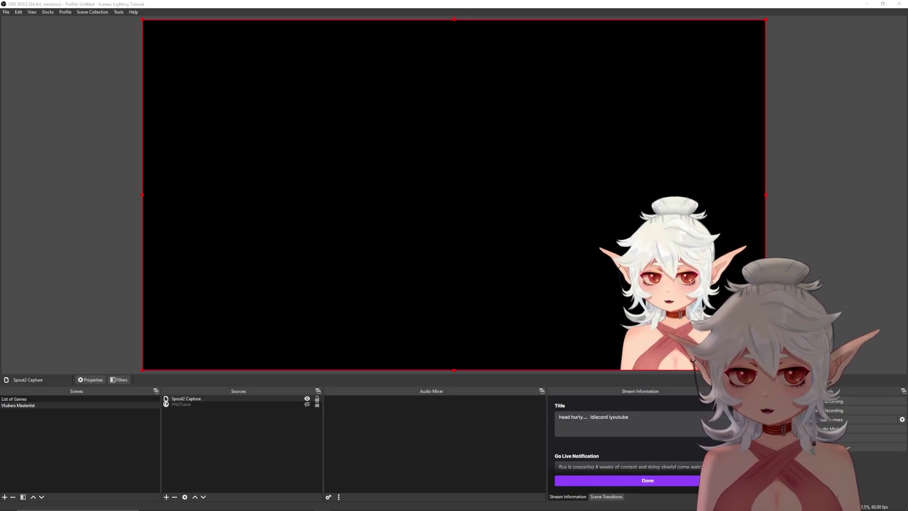
# - Create a new scene named 'Lighting Scene'
pyautogui.rightClick(55, 438)
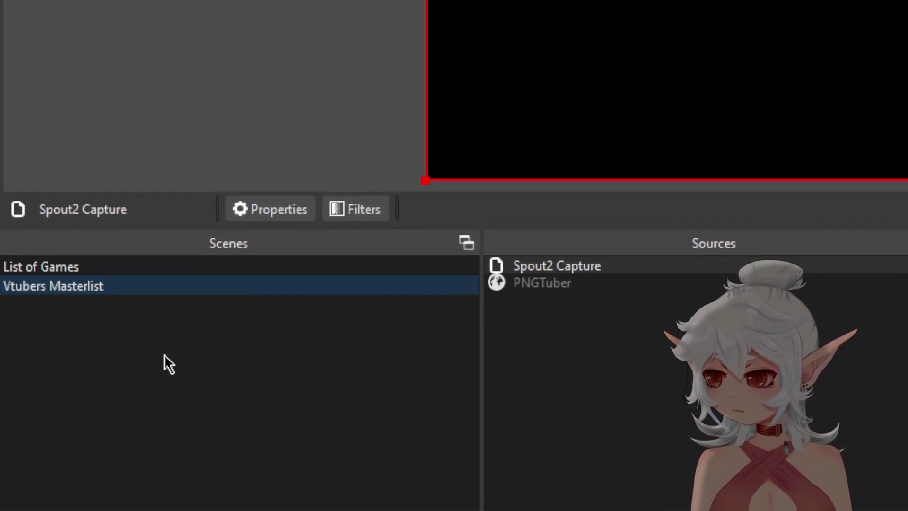
pyautogui.rightClick(55, 435)
pyautogui.click(182, 403)
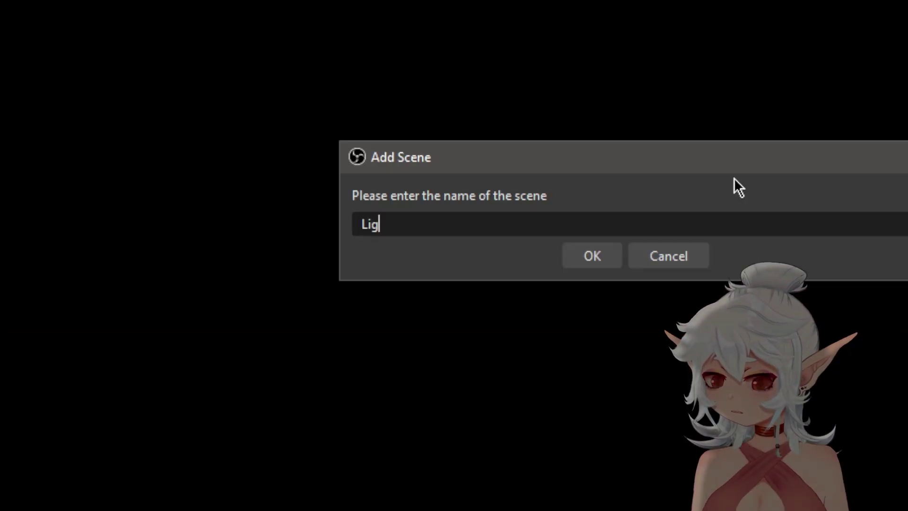
pyautogui.write('htin')
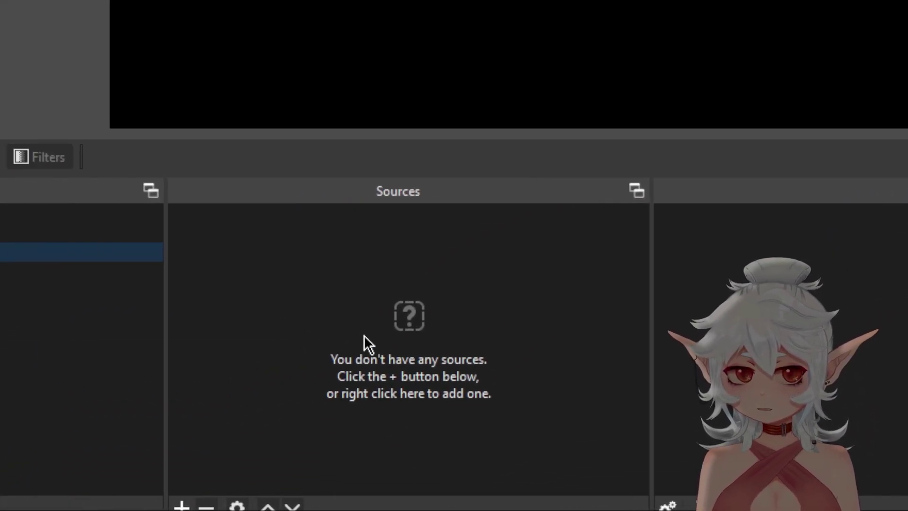
# - Add a Source Clone named 'Current Game Blur' that clones List of Games
pyautogui.rightClick(96, 408)
pyautogui.moveTo(192, 433)
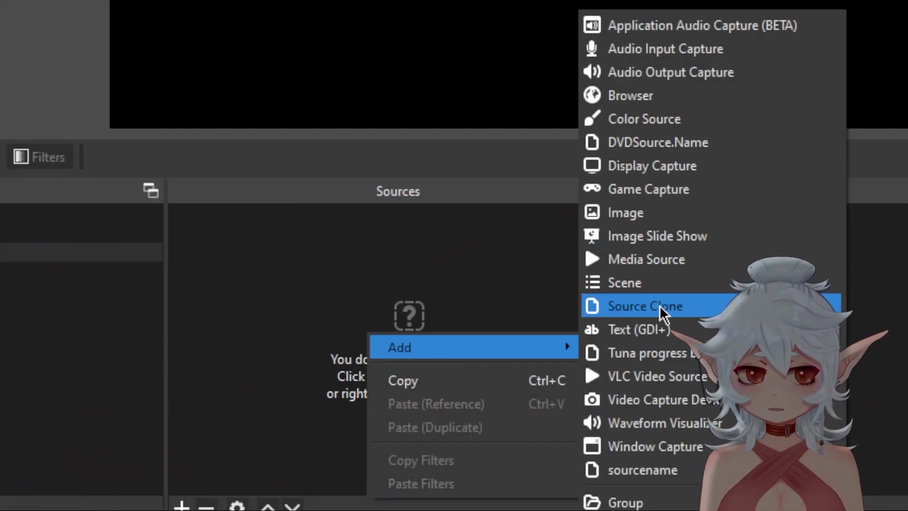
pyautogui.click(659, 305)
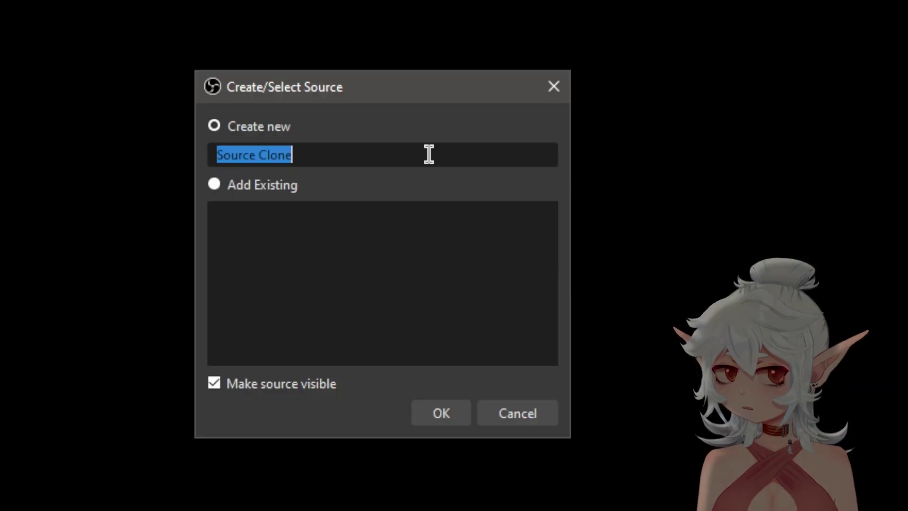
pyautogui.press('BackSpace')
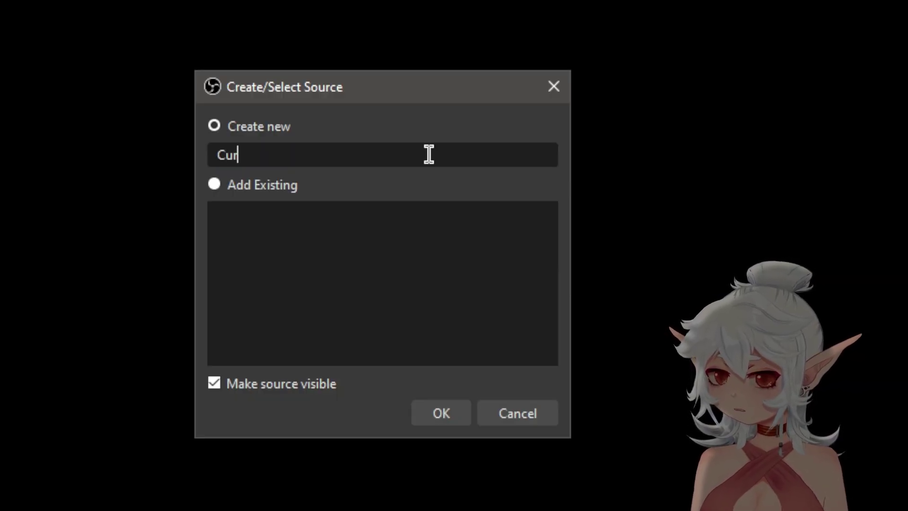
pyautogui.write('Current Game Bl')
pyautogui.write('ur')
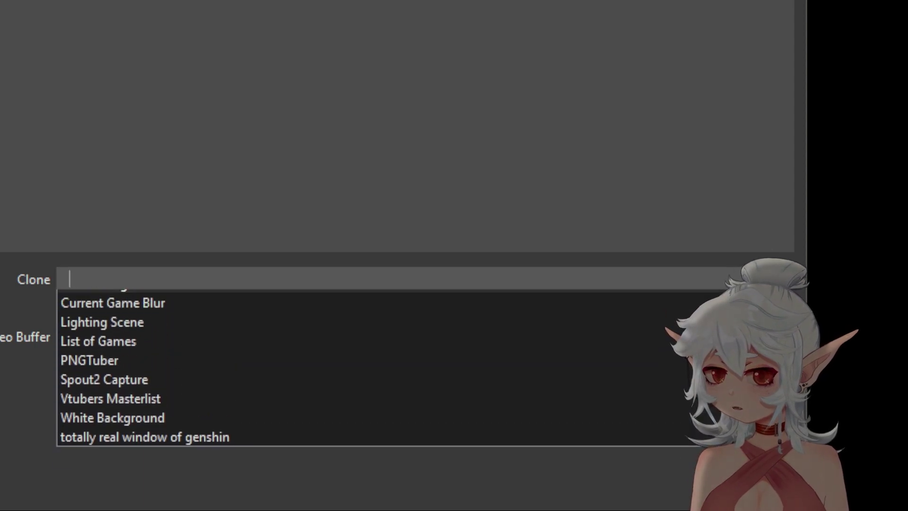
pyautogui.click(568, 279)
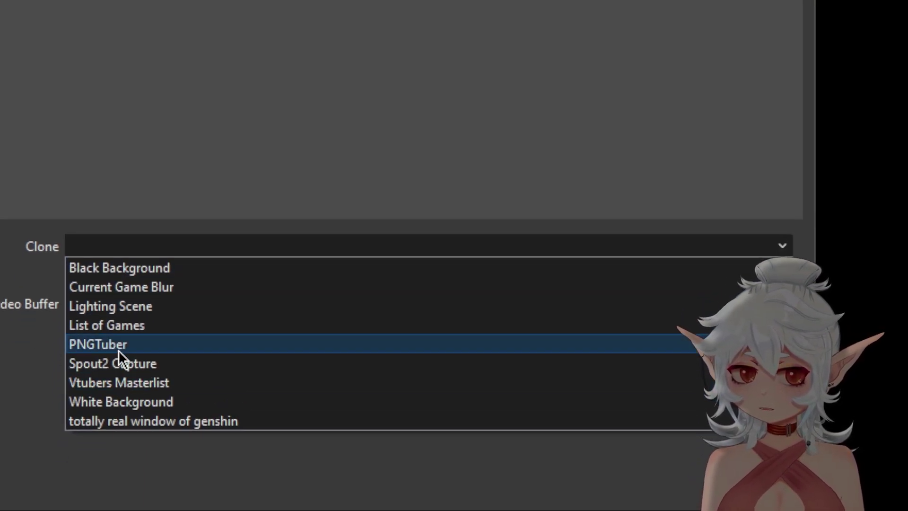
pyautogui.click(119, 325)
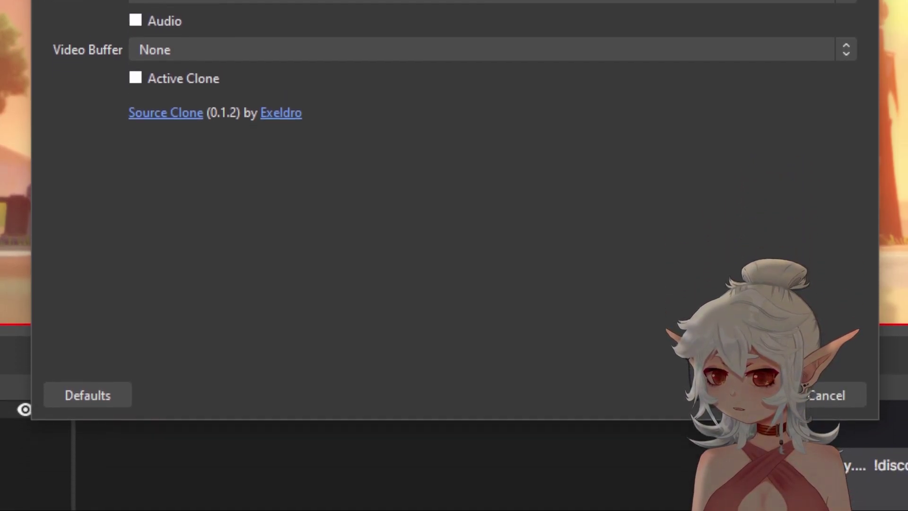
pyautogui.click(757, 502)
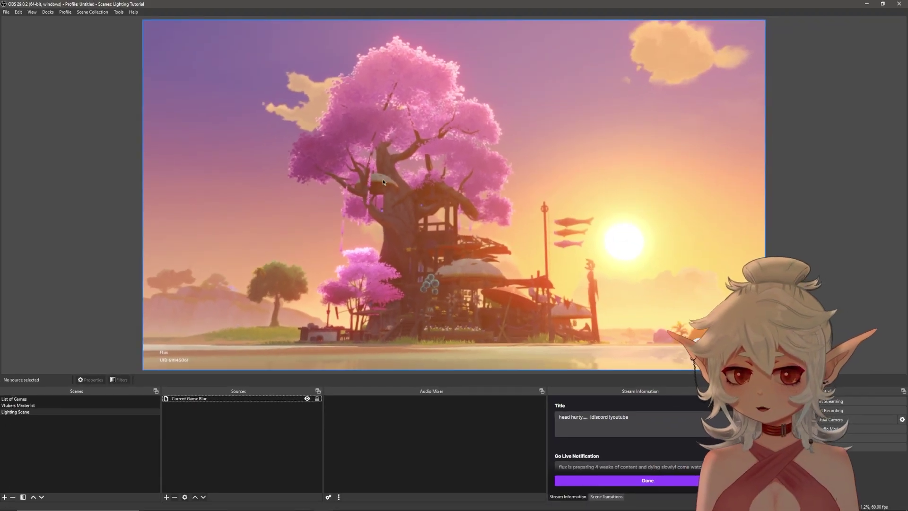
# - Hide the game window, then open Current Game Blur's filters in Lighting Scene
pyautogui.click(307, 399)
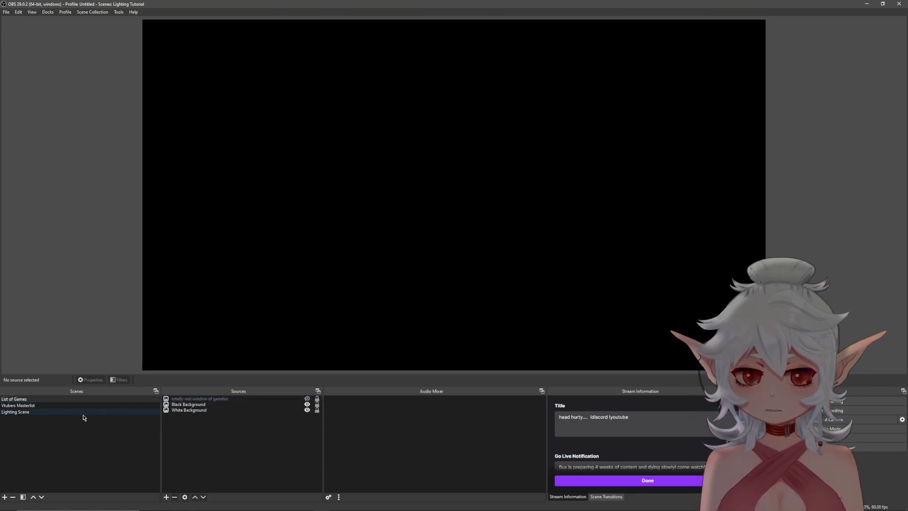
pyautogui.click(37, 411)
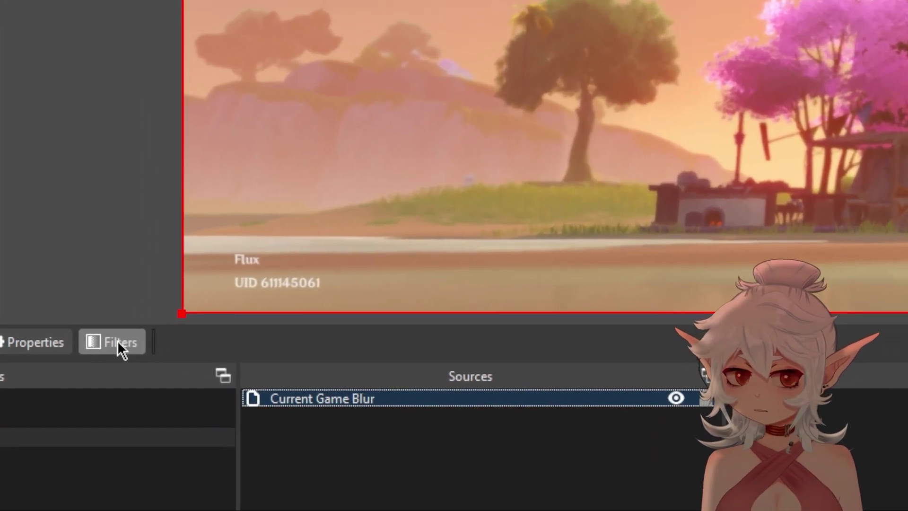
pyautogui.click(118, 343)
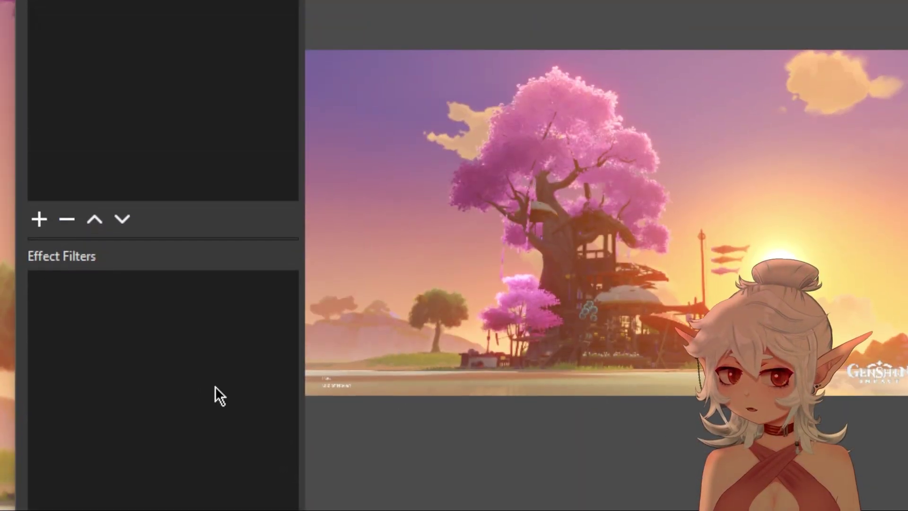
# - Add a Blur filter using Dual Filtering with size 8
pyautogui.rightClick(123, 347)
pyautogui.moveTo(157, 365)
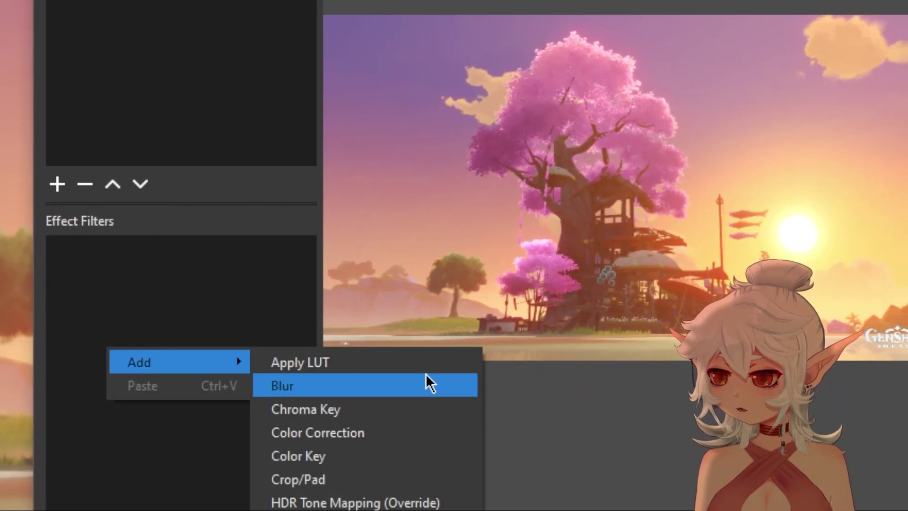
pyautogui.click(400, 382)
pyautogui.click(439, 218)
pyautogui.click(626, 208)
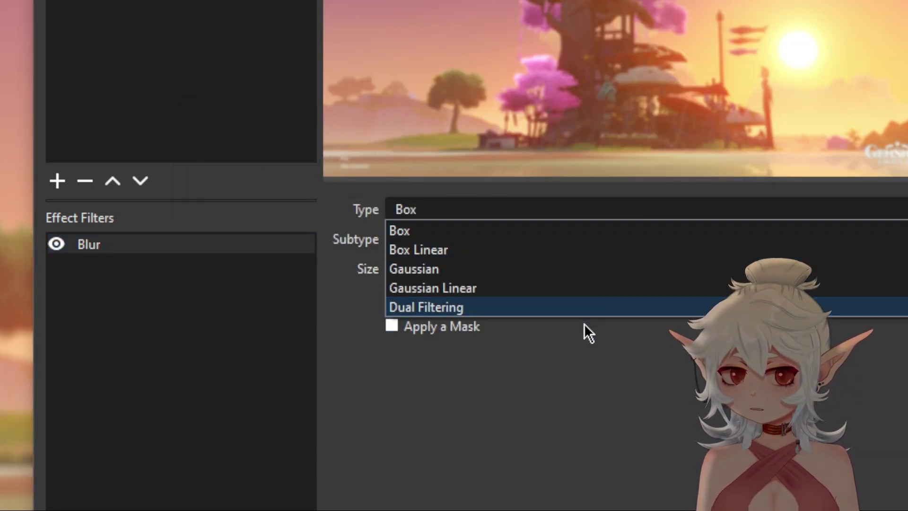
pyautogui.click(586, 329)
pyautogui.click(495, 205)
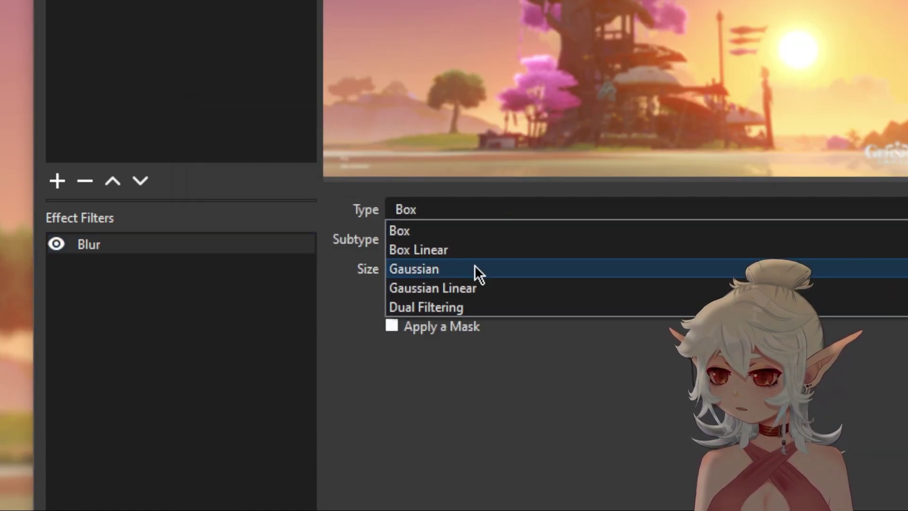
pyautogui.click(461, 308)
pyautogui.moveTo(512, 265); pyautogui.dragTo(623, 273)
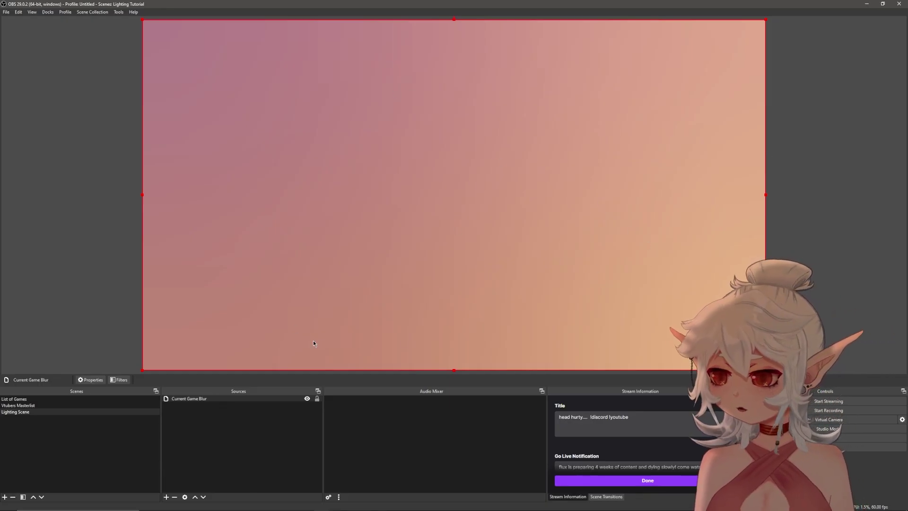
pyautogui.click(237, 448)
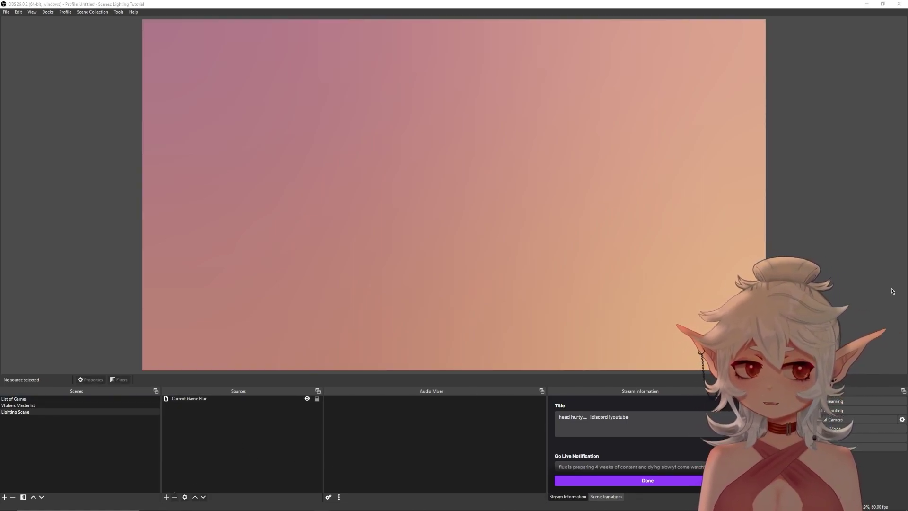
pyautogui.click(684, 178)
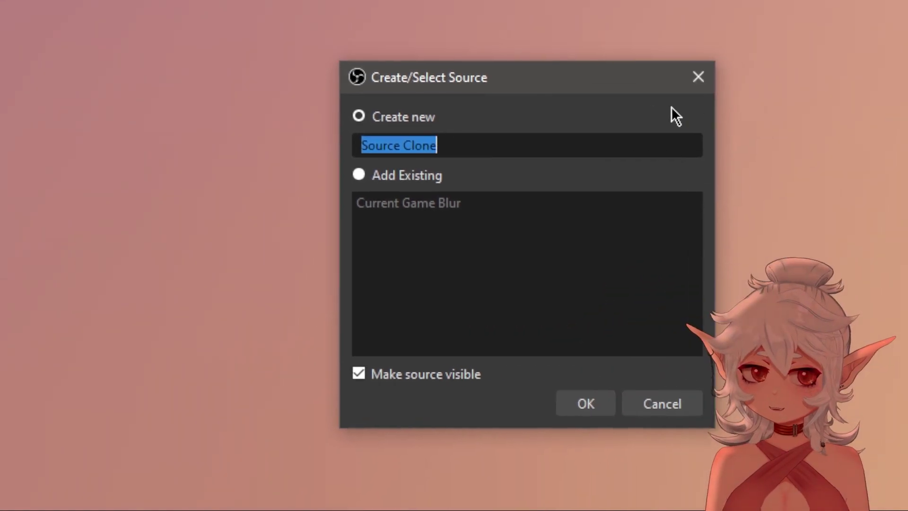
# - Name the new source clone 'Vtuber Clone' and set it to clone Vtubers Masterlist
pyautogui.write('V')
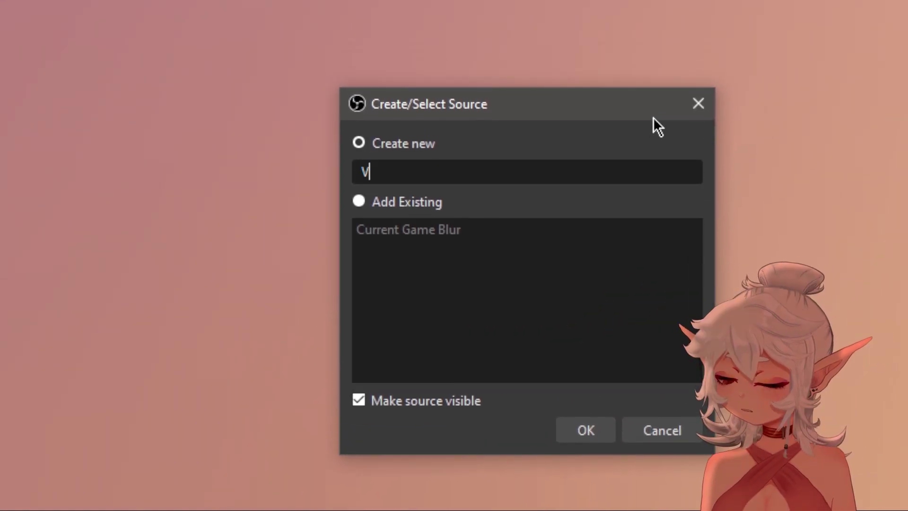
pyautogui.write('tuber Clone')
pyautogui.press('Return')
pyautogui.click(379, 294)
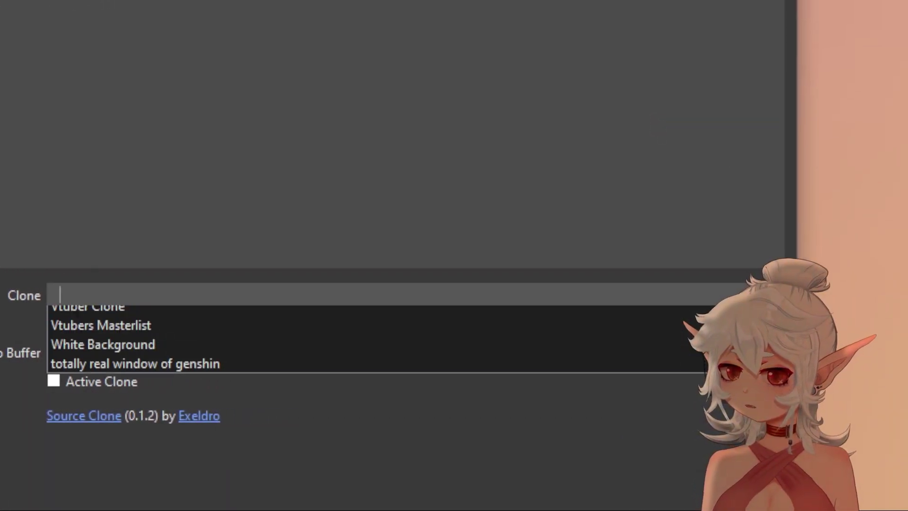
pyautogui.click(314, 352)
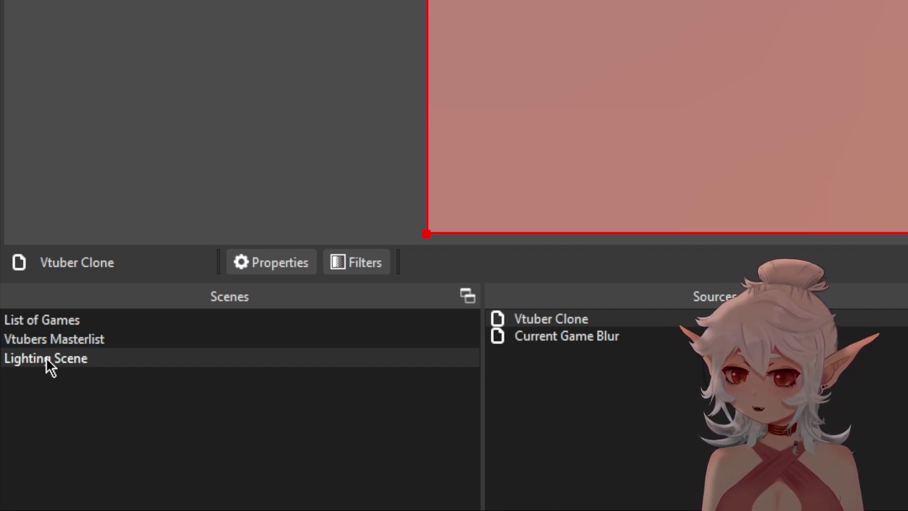
pyautogui.doubleClick(502, 318)
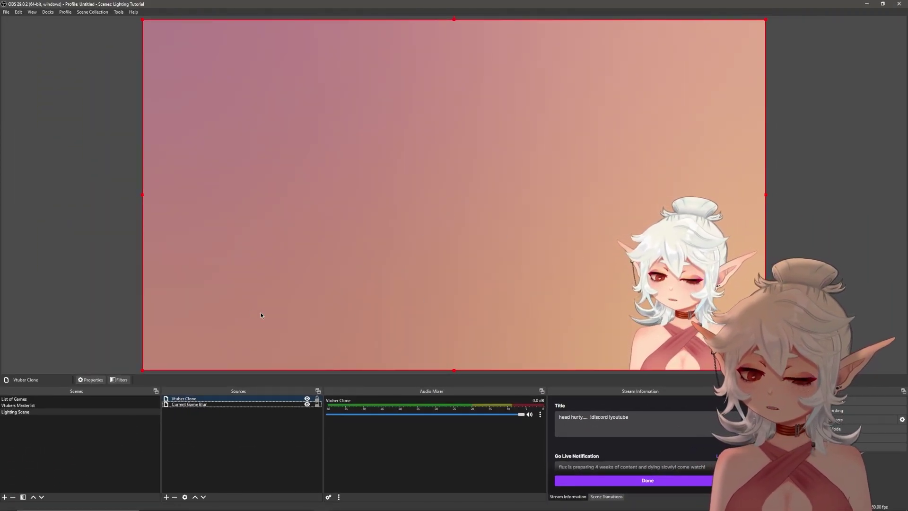
# - Move Current Game Blur above Vtuber Clone and set its blending mode to Multiply
pyautogui.click(403, 374)
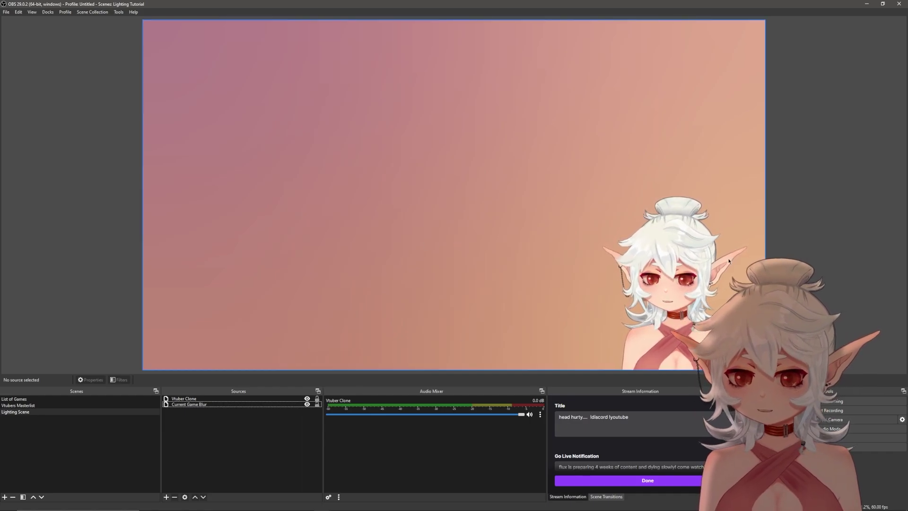
pyautogui.click(201, 405)
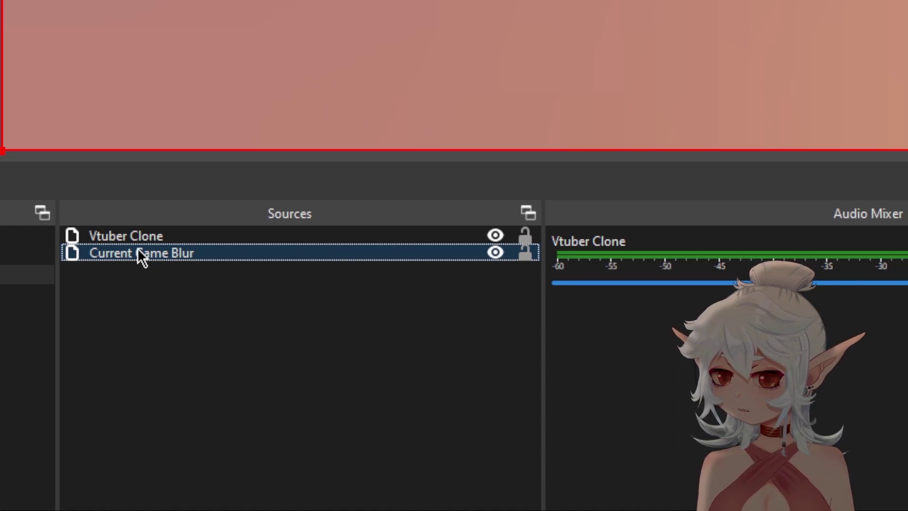
pyautogui.moveTo(137, 250); pyautogui.dragTo(155, 229)
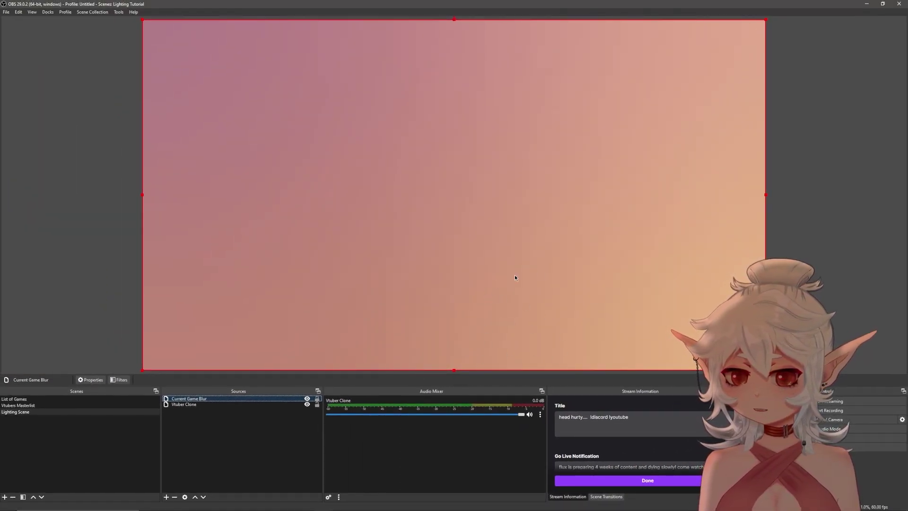
pyautogui.rightClick(203, 401)
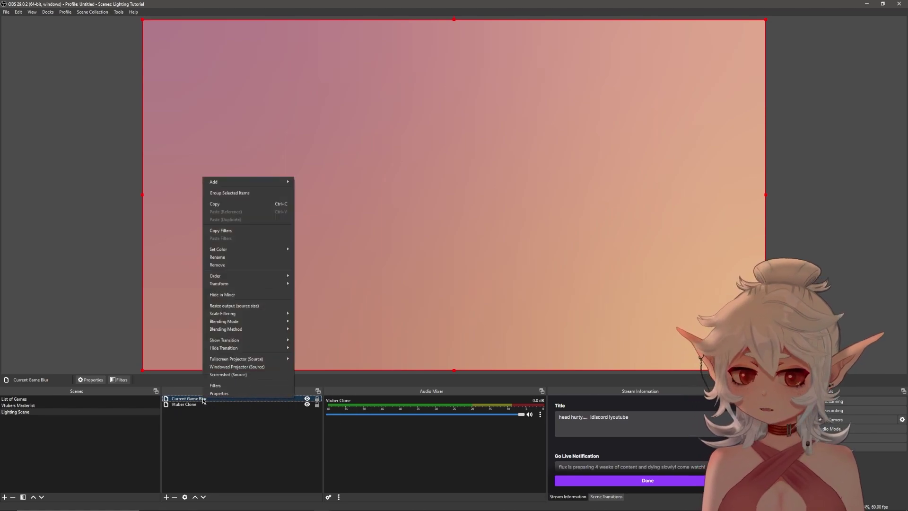
pyautogui.click(215, 421)
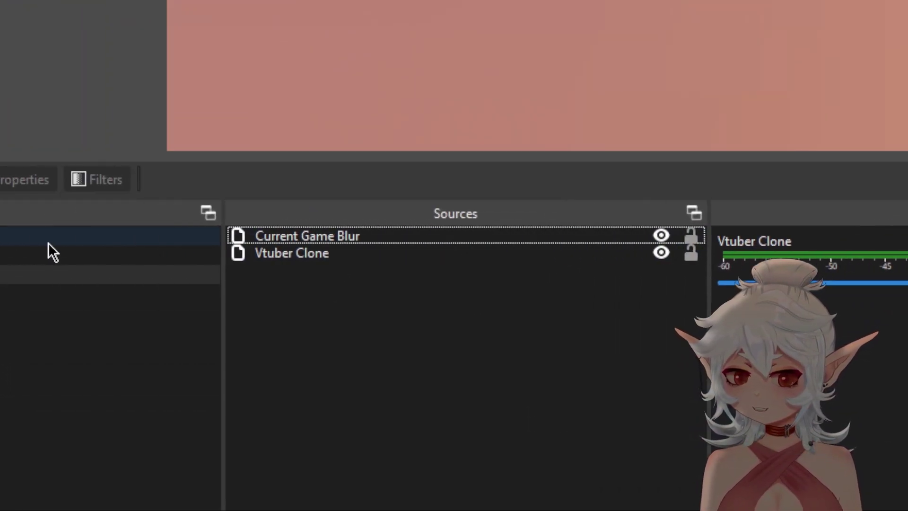
pyautogui.rightClick(133, 238)
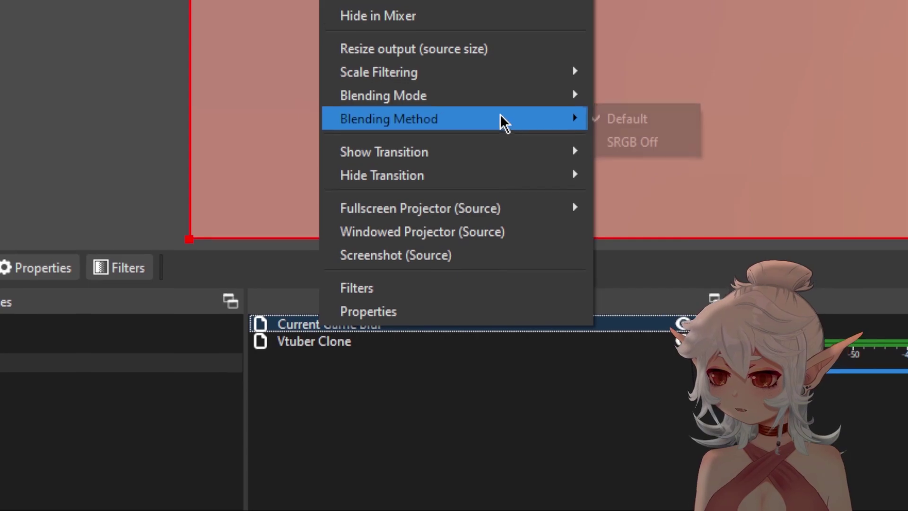
pyautogui.moveTo(498, 80)
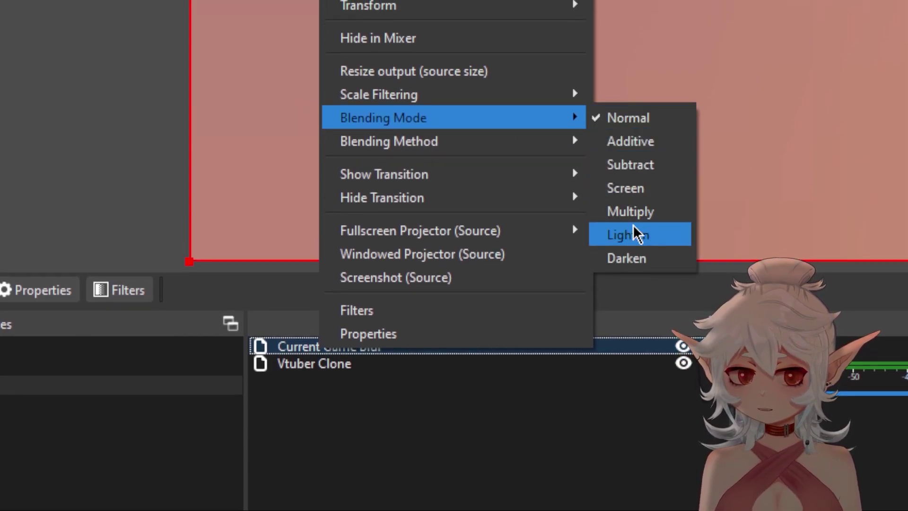
pyautogui.click(633, 234)
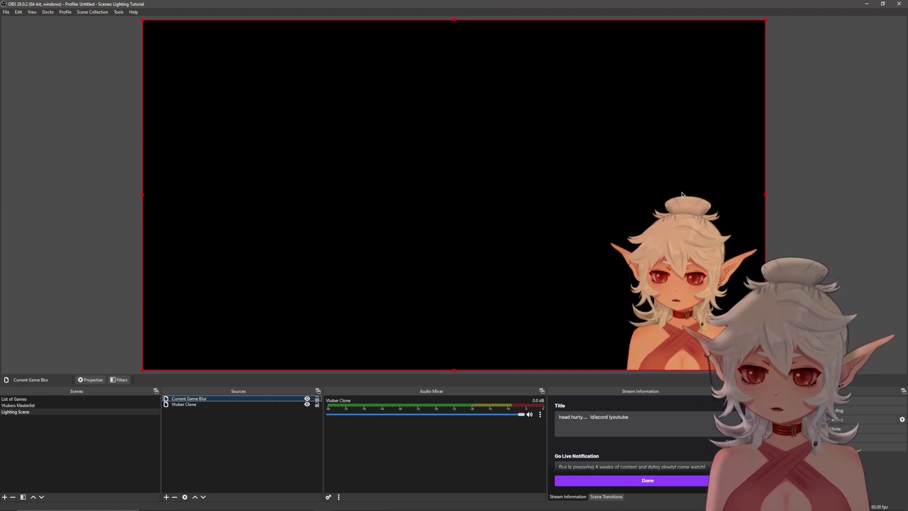
pyautogui.click(645, 338)
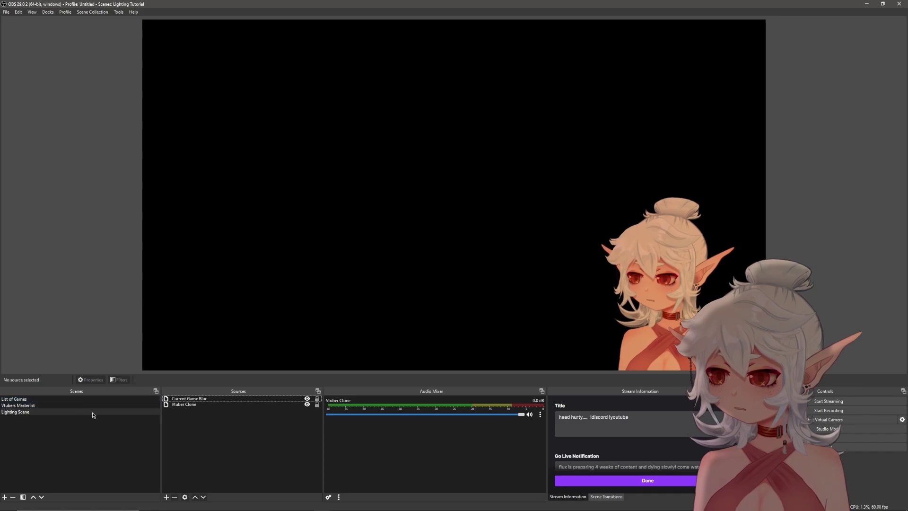
# - Add a scene named 'Main Scene' and drag it to the top of the scenes list
pyautogui.rightClick(88, 455)
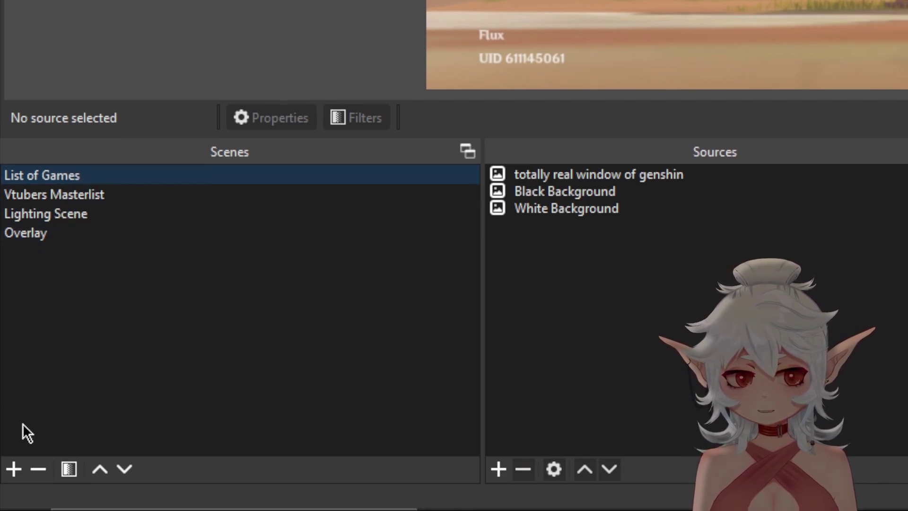
pyautogui.rightClick(346, 301)
pyautogui.click(405, 314)
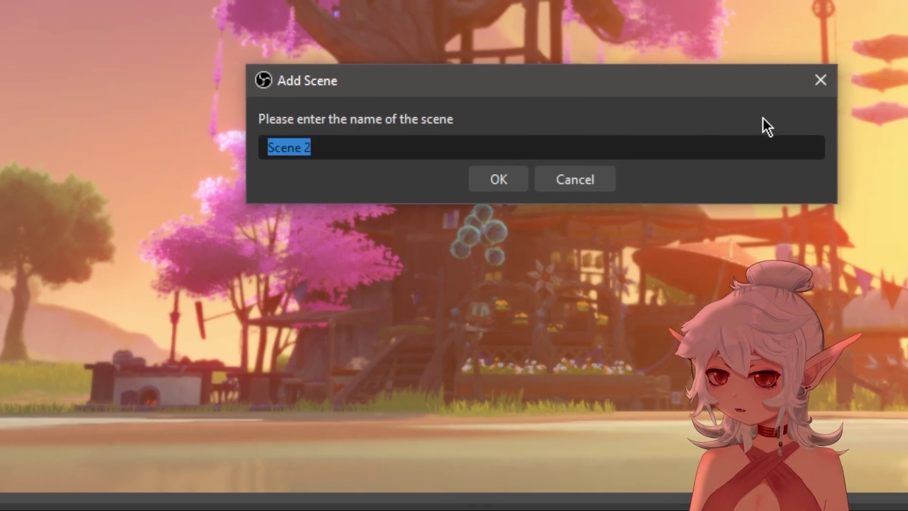
pyautogui.write('Main Scene')
pyautogui.press('Return')
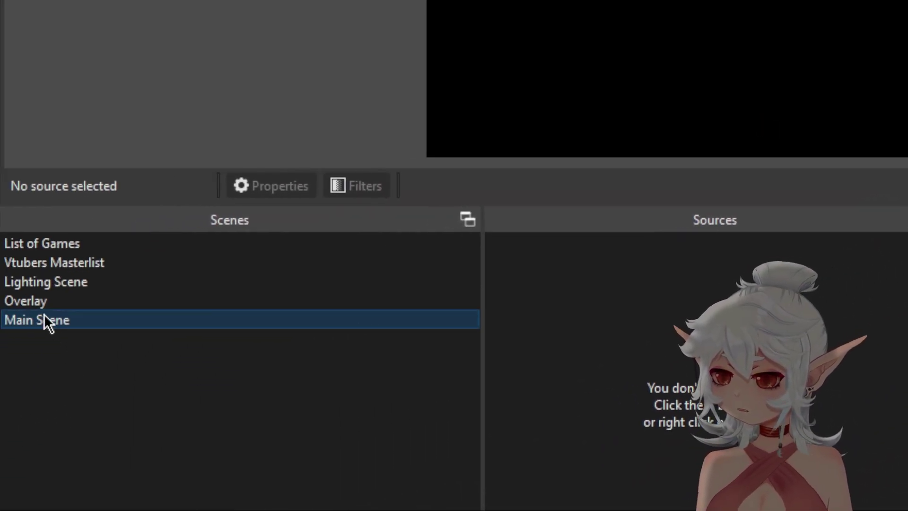
pyautogui.moveTo(45, 319); pyautogui.dragTo(68, 238)
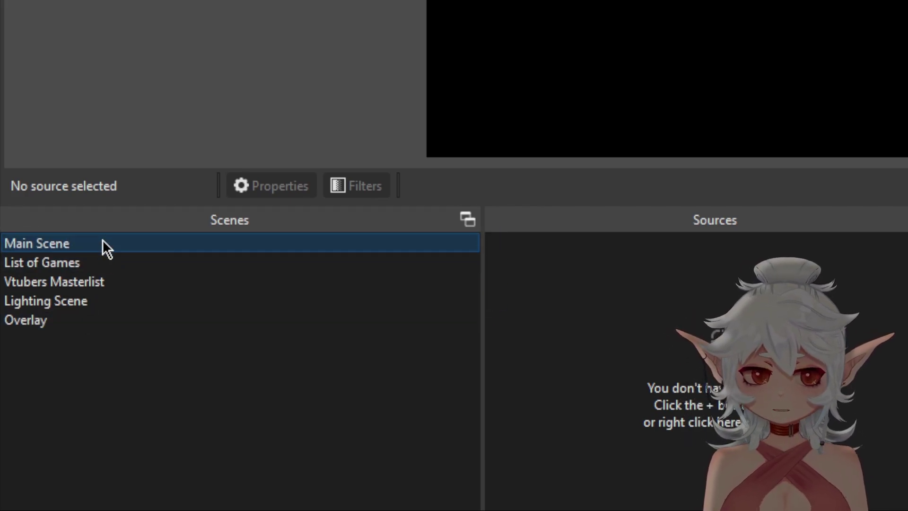
# - Add a source clone named 'Current Game' that clones List of Games
pyautogui.rightClick(665, 338)
pyautogui.moveTo(777, 352)
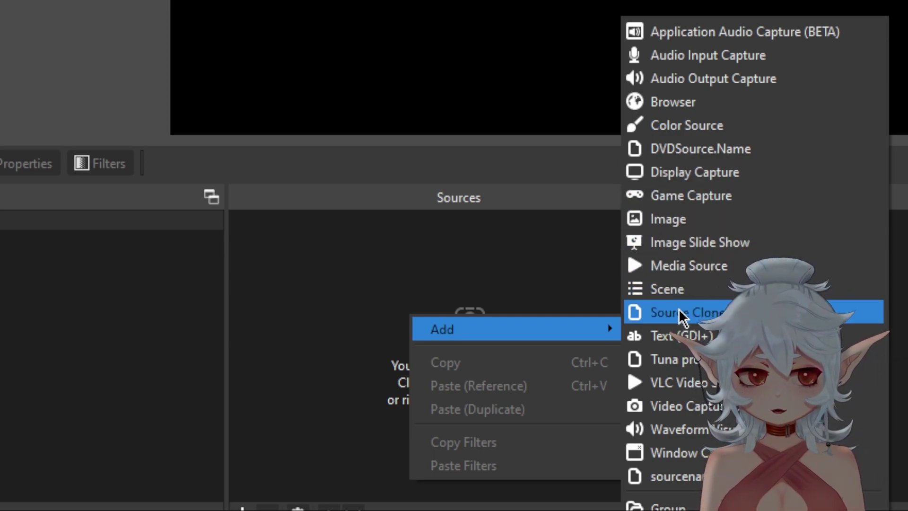
pyautogui.press('Escape')
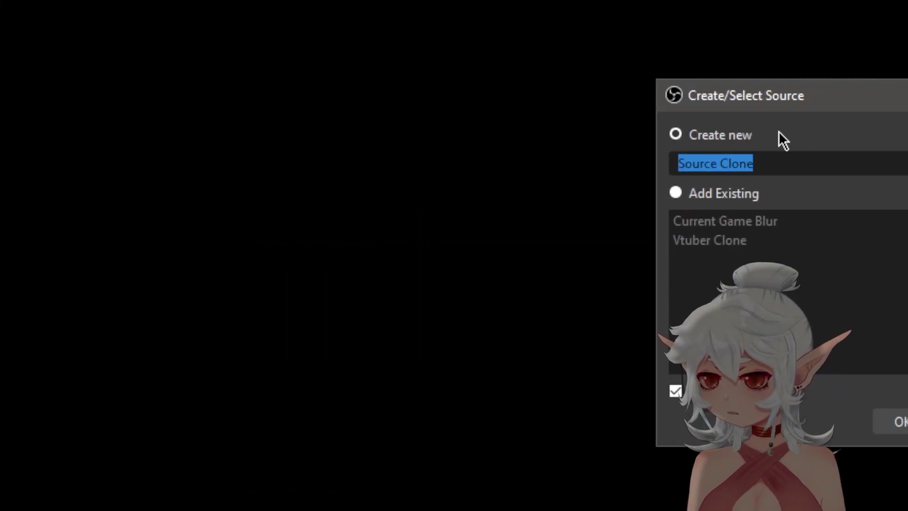
pyautogui.write('Curren')
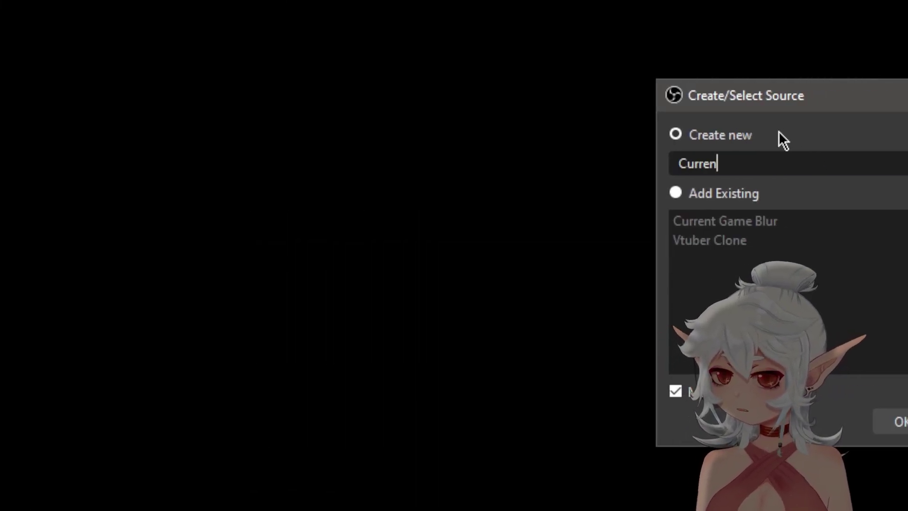
pyautogui.write('t Game')
pyautogui.press('Return')
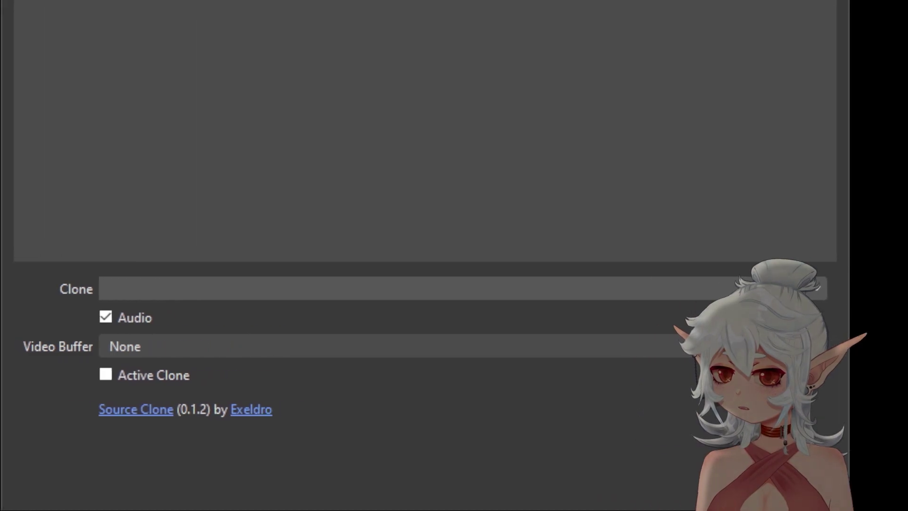
pyautogui.click(592, 288)
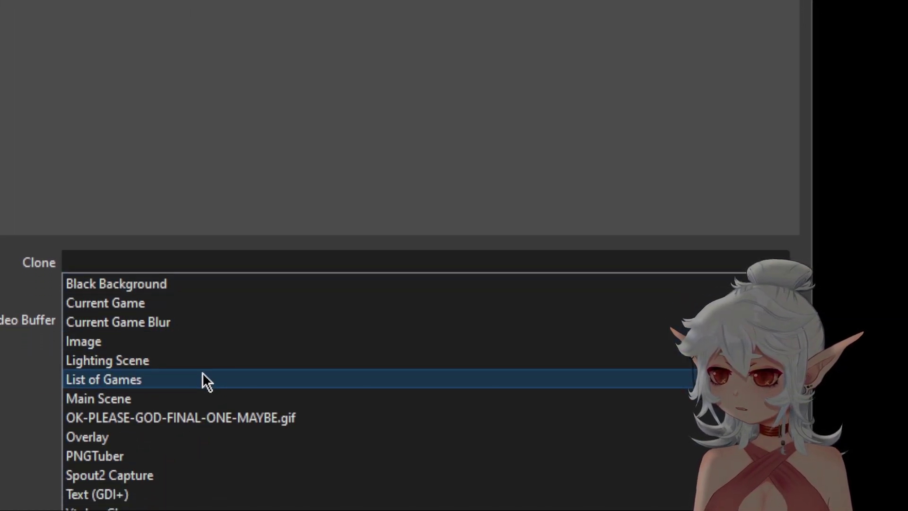
pyautogui.click(179, 384)
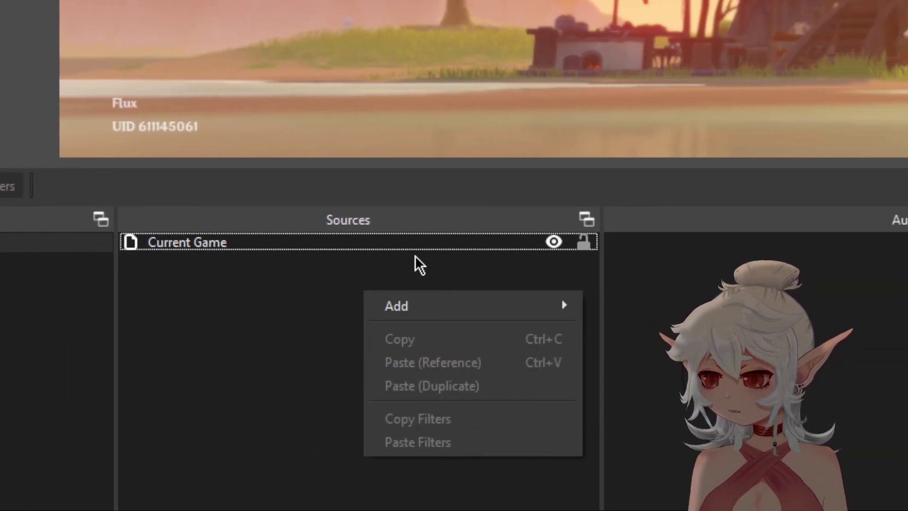
# - Begin adding a second source clone for the overlay
pyautogui.moveTo(427, 304)
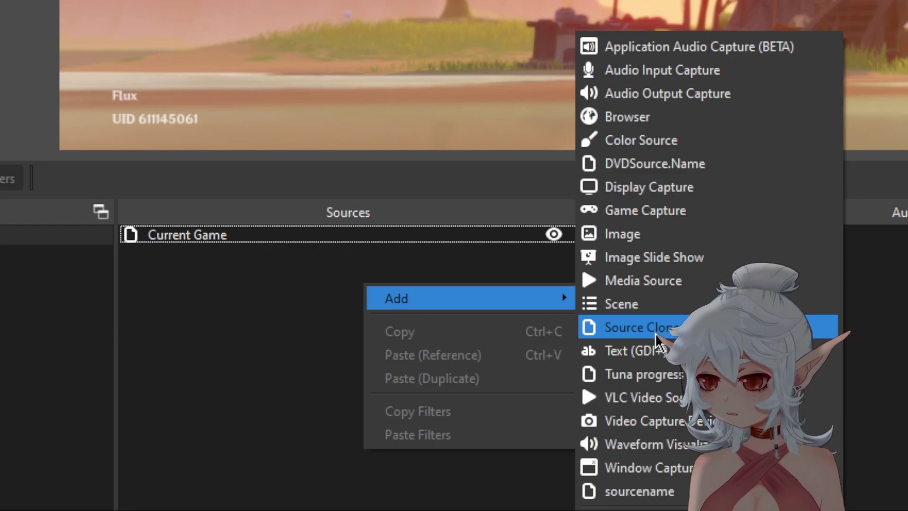
pyautogui.click(655, 341)
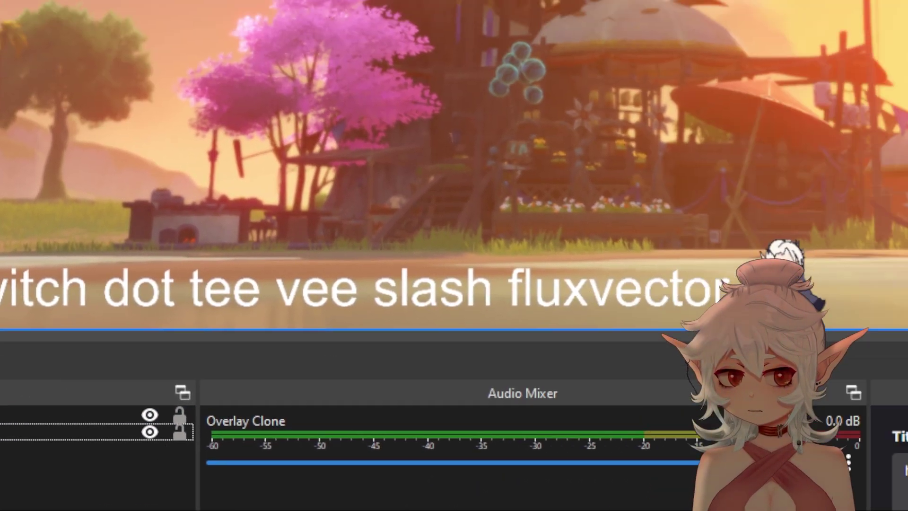
pyautogui.rightClick(149, 374)
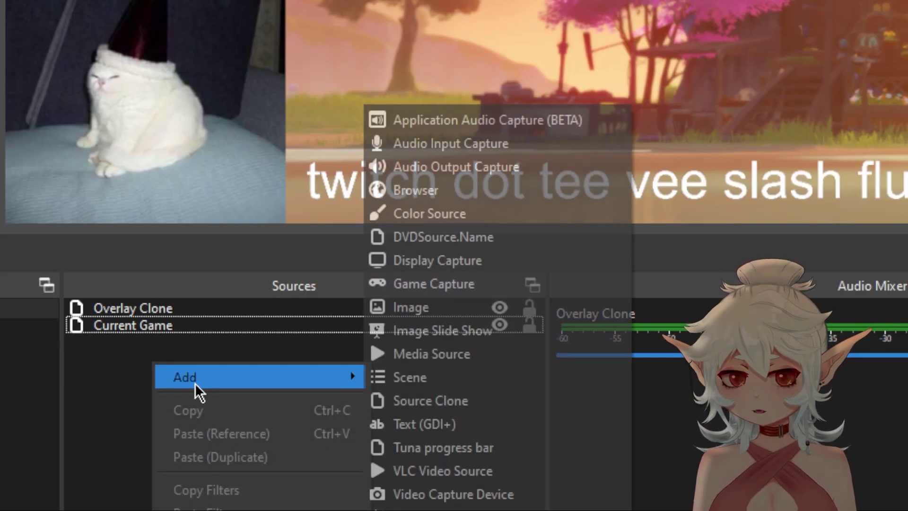
pyautogui.click(73, 392)
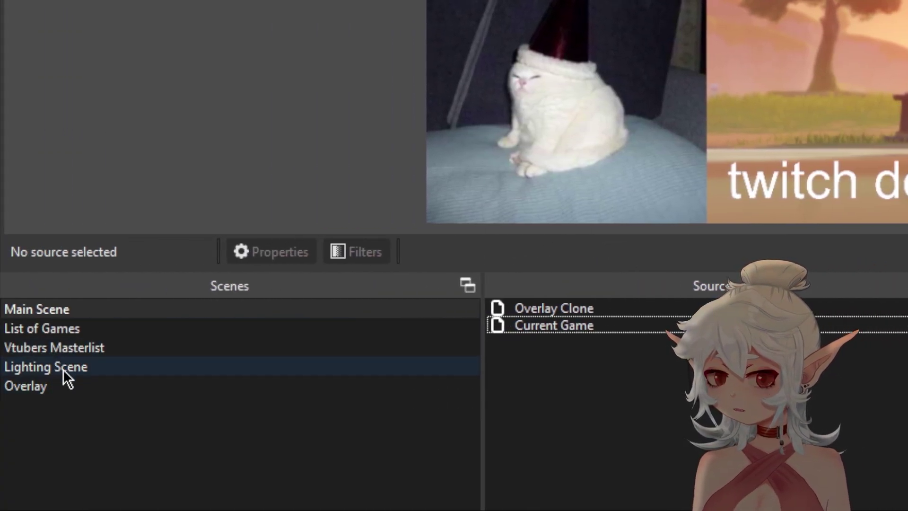
# - Add a source clone named 'Vtuber w/ Lighting' that clones Lighting Scene
pyautogui.rightClick(667, 365)
pyautogui.moveTo(707, 376)
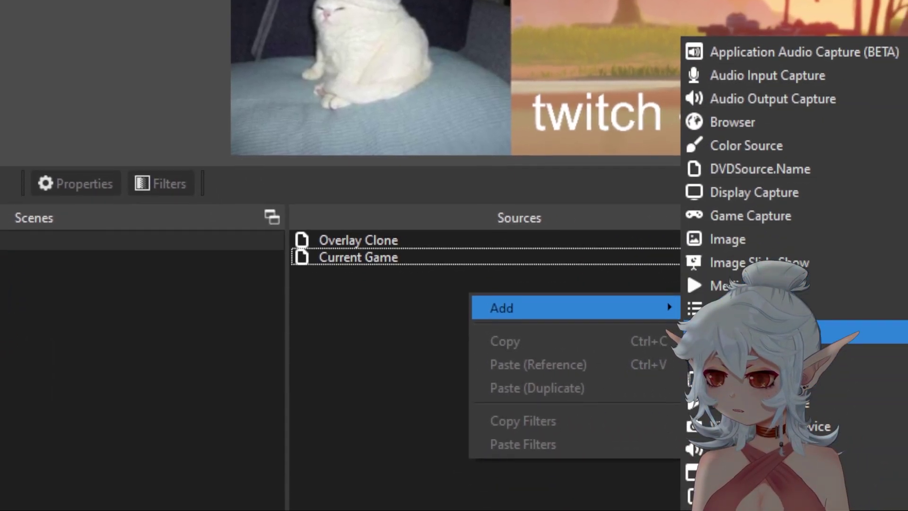
pyautogui.click(757, 331)
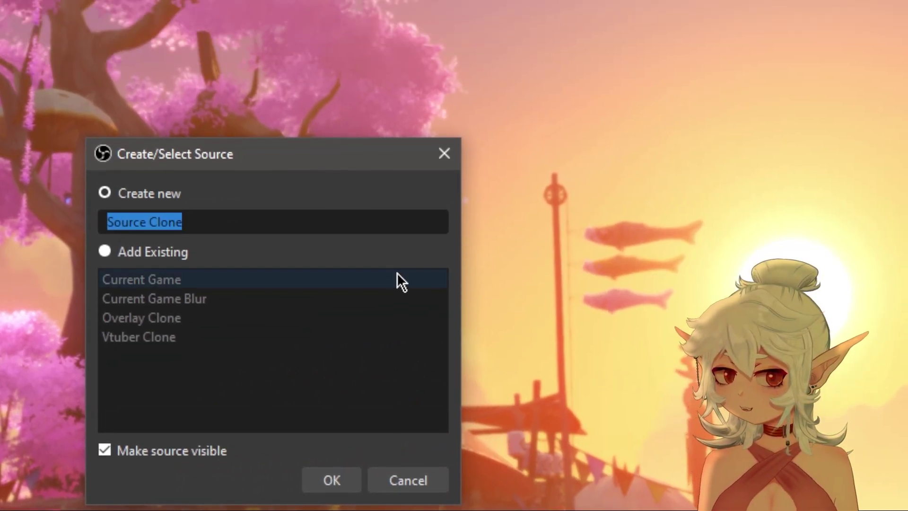
pyautogui.click(219, 232)
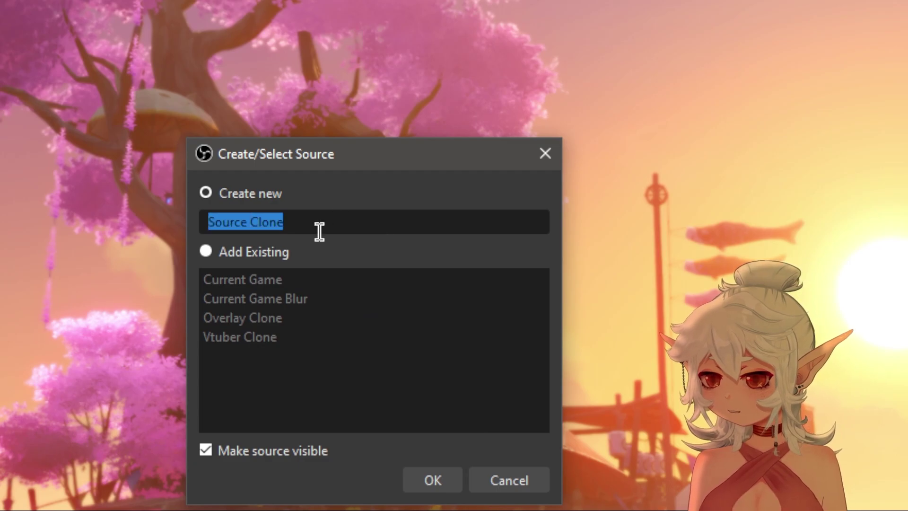
pyautogui.press('BackSpace')
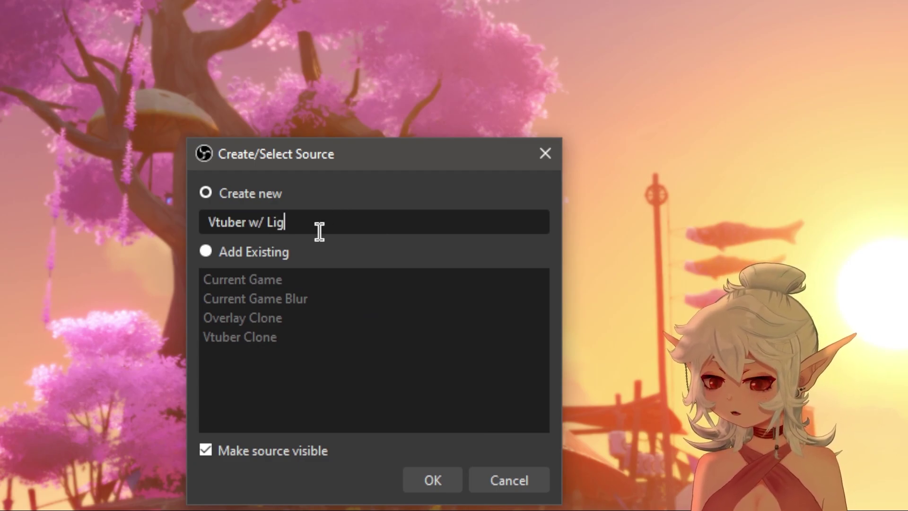
pyautogui.write('Vtuber w/ Lighting')
pyautogui.press('Return')
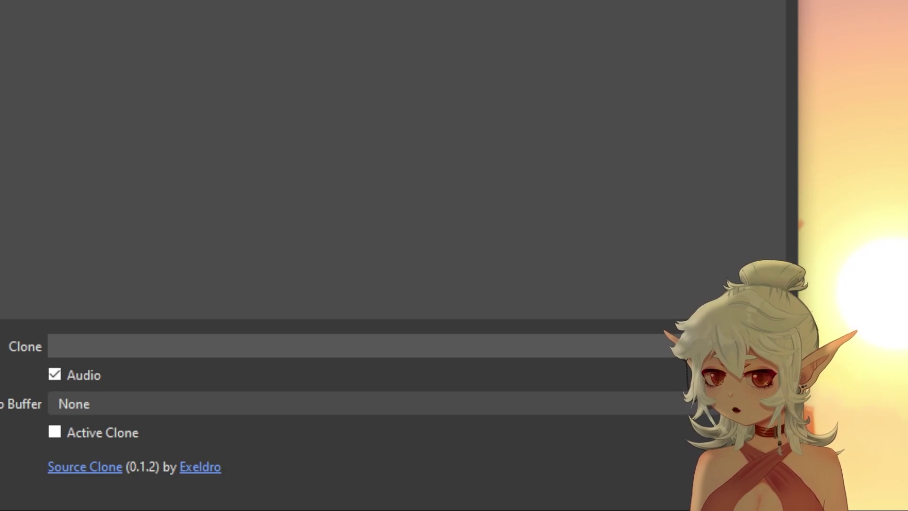
pyautogui.click(473, 339)
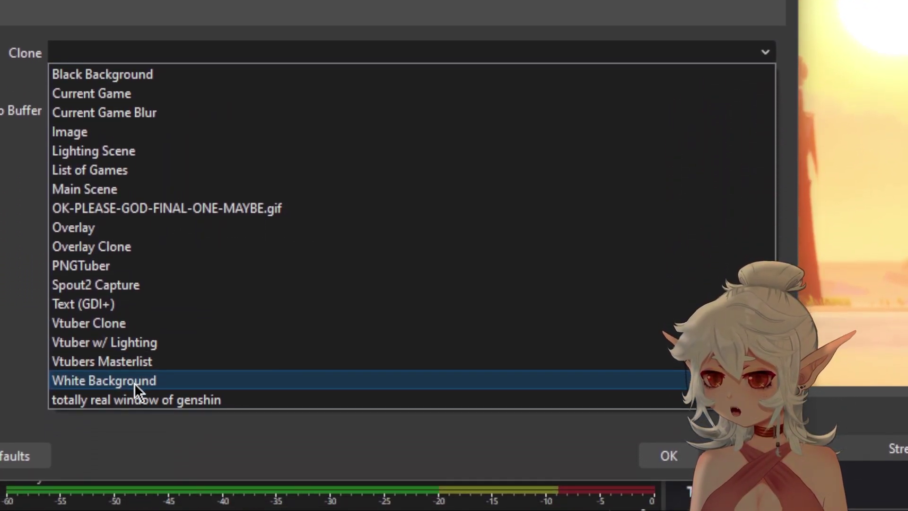
pyautogui.click(117, 150)
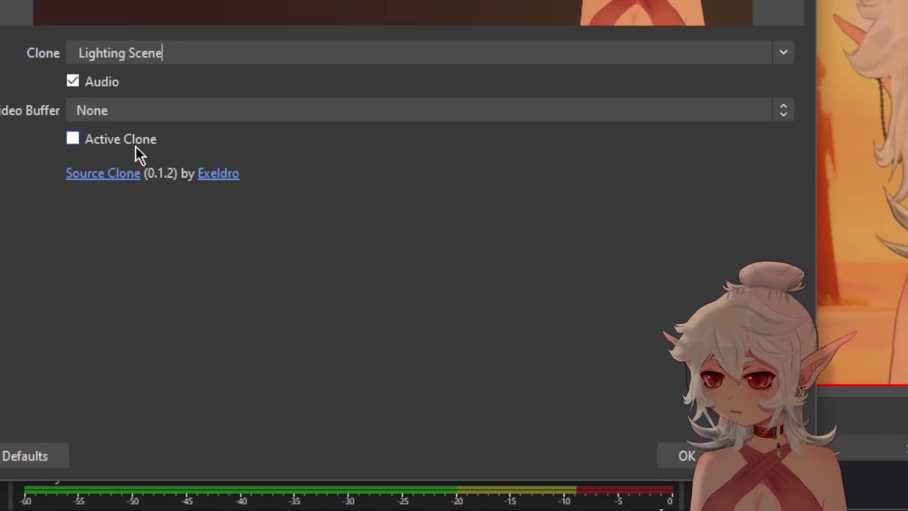
pyautogui.click(685, 455)
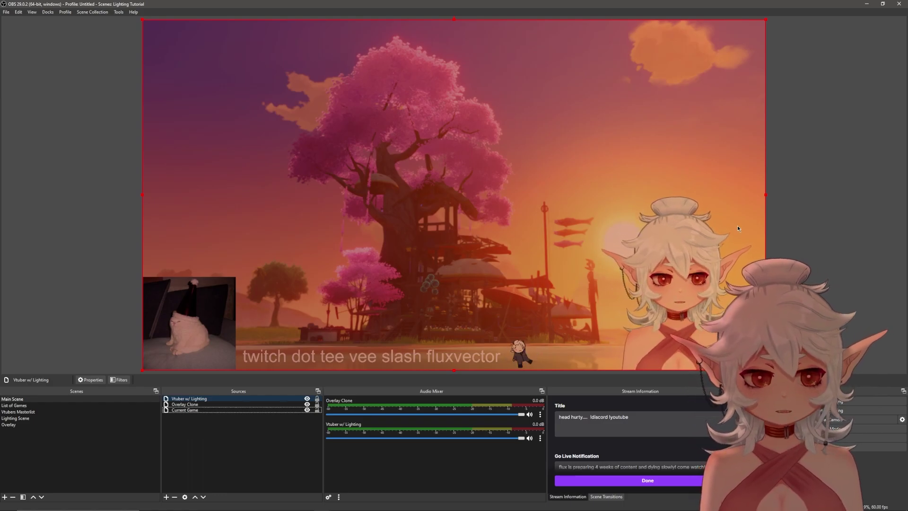
# - Inspect the Lighting Scene's Current Game Blur source, then go back to Main Scene
pyautogui.click(14, 418)
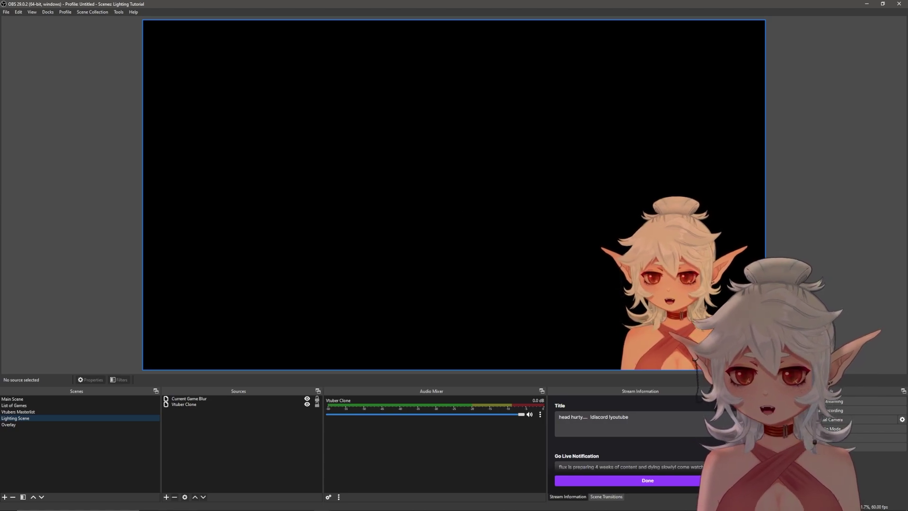
pyautogui.click(200, 398)
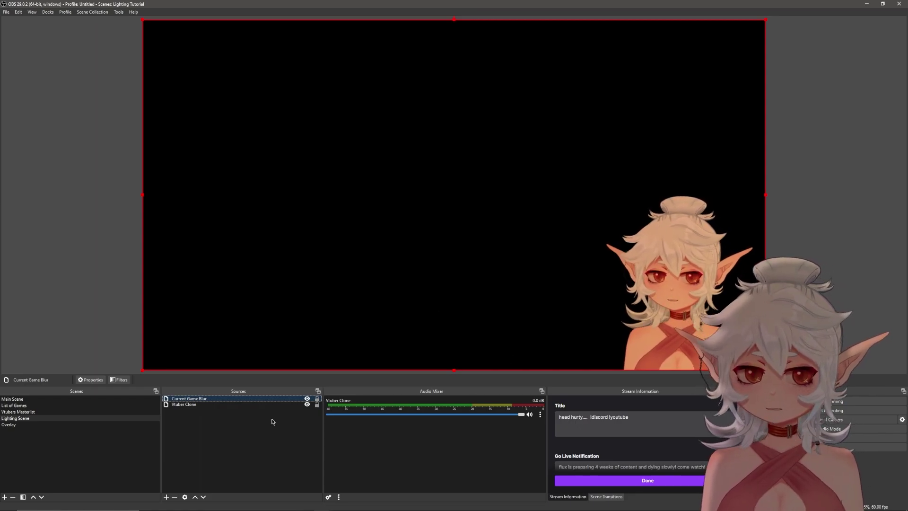
pyautogui.click(22, 401)
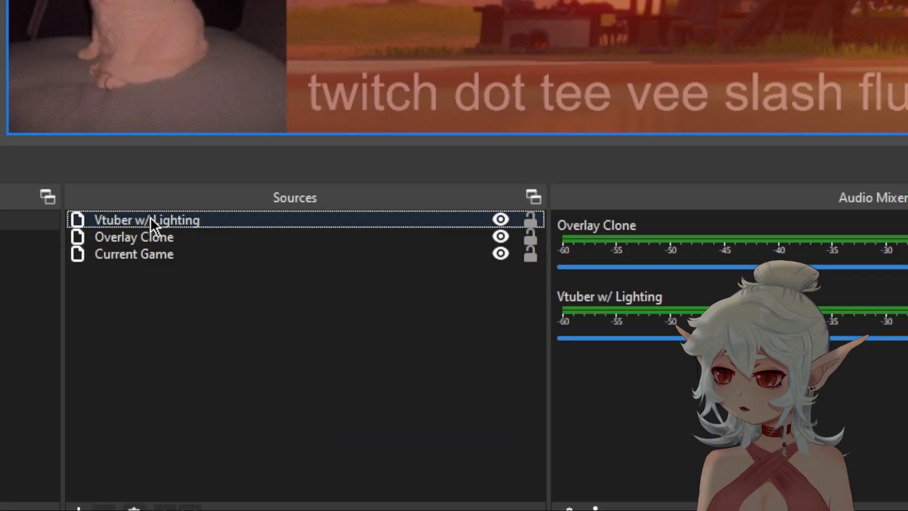
# - Set Vtuber w/ Lighting's blending method to SRGB Off and deselect it
pyautogui.rightClick(191, 400)
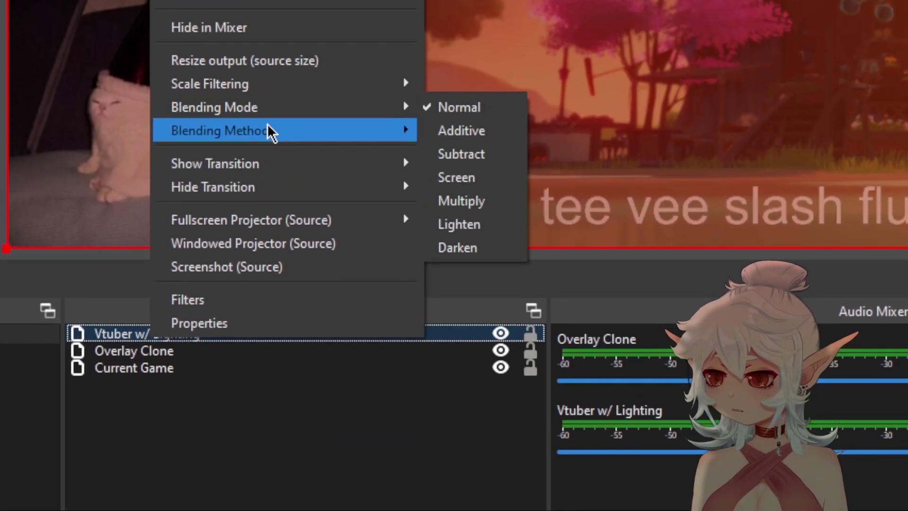
pyautogui.moveTo(268, 42)
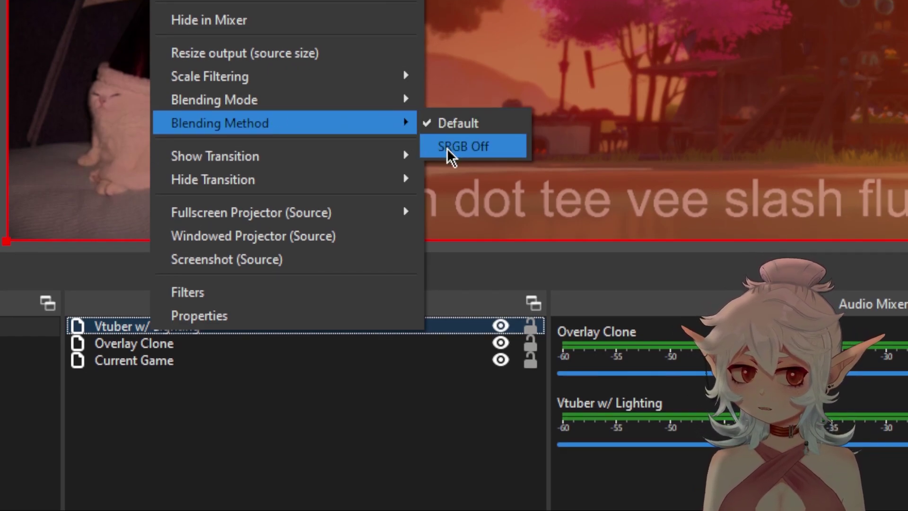
pyautogui.click(447, 154)
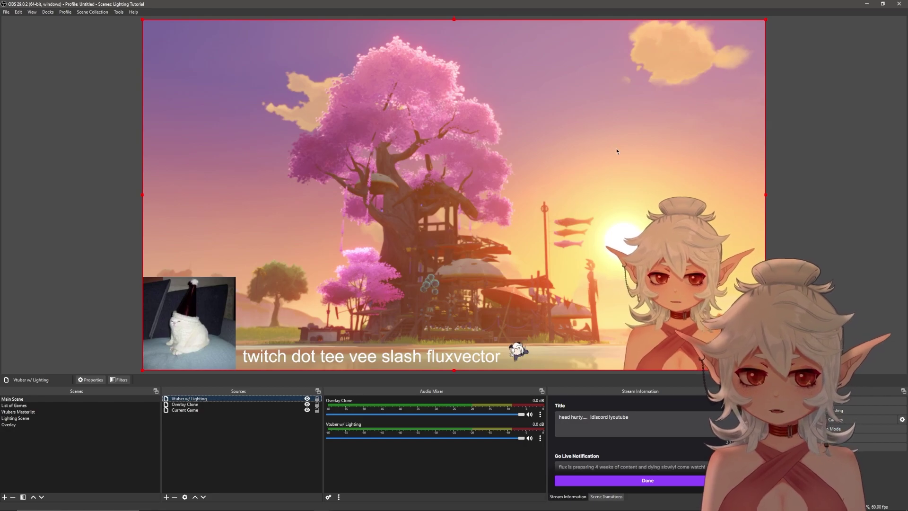
pyautogui.click(593, 336)
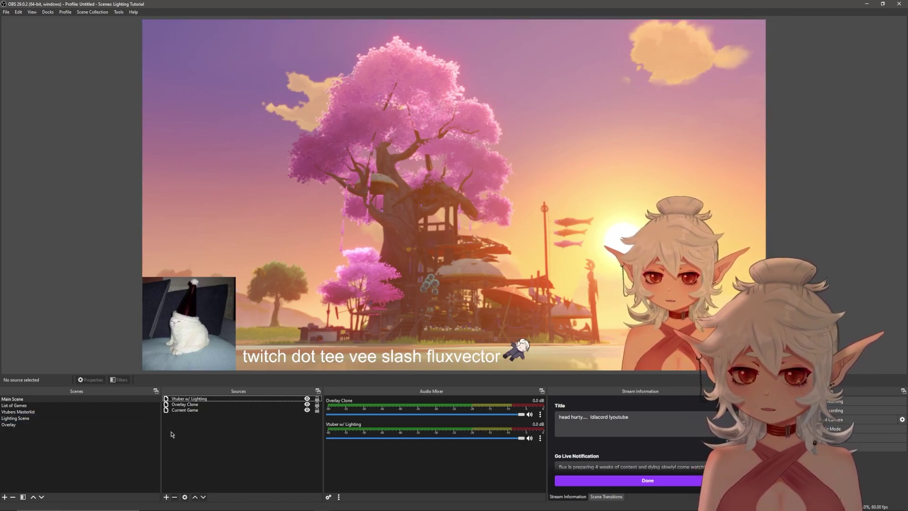
# - In Lighting Scene, add a source clone named 'Vtuber Shadow' of Vtubers Masterlist with audio unchecked
pyautogui.click(21, 420)
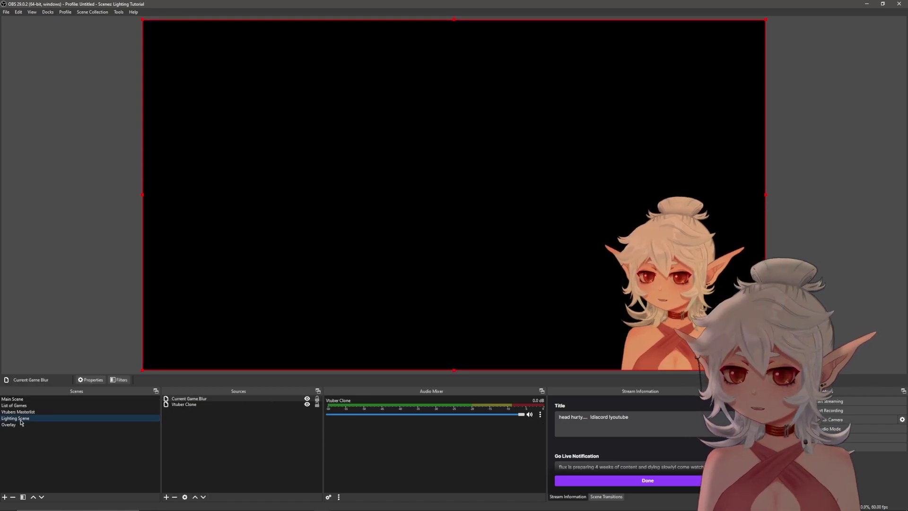
pyautogui.click(227, 435)
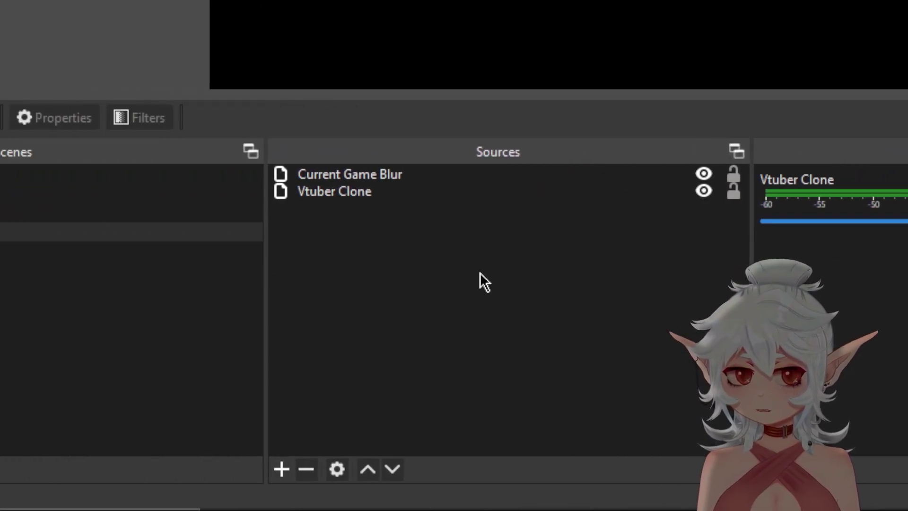
pyautogui.rightClick(544, 272)
pyautogui.moveTo(580, 288)
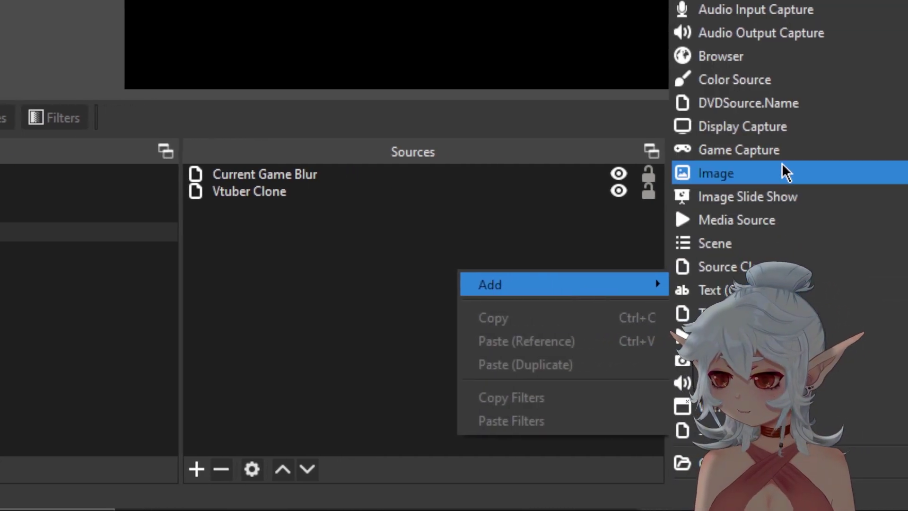
pyautogui.click(729, 266)
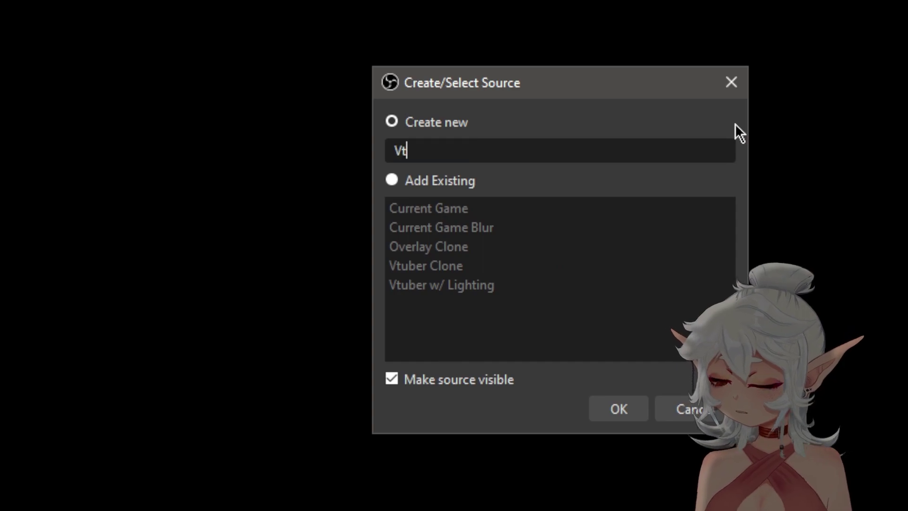
pyautogui.write('Vtuber Shadow')
pyautogui.press('Return')
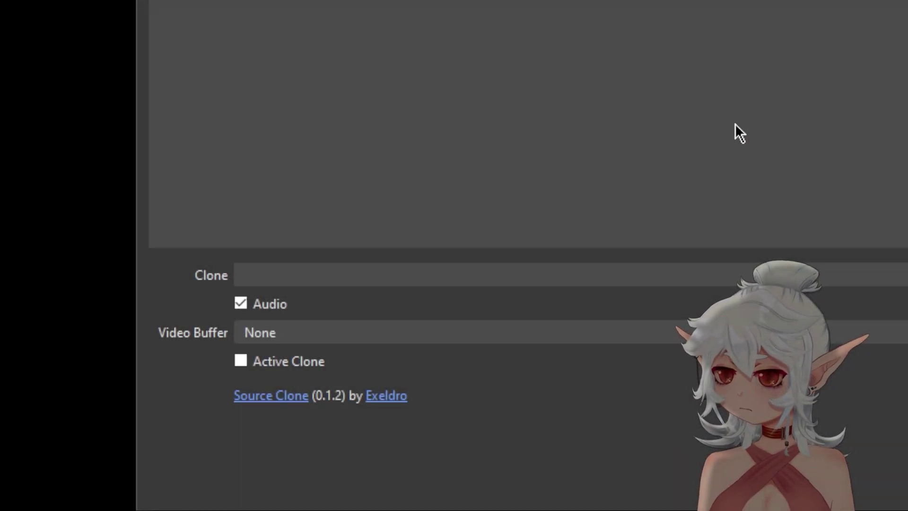
pyautogui.click(836, 274)
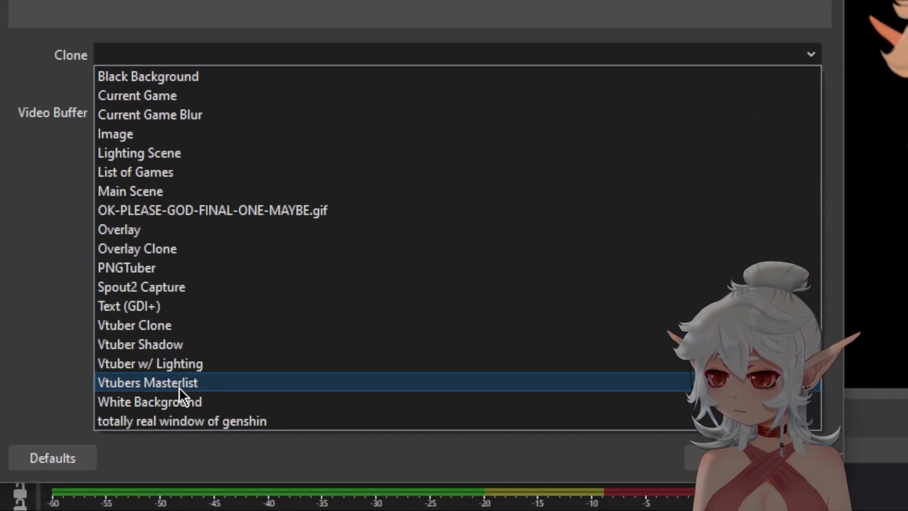
pyautogui.click(155, 320)
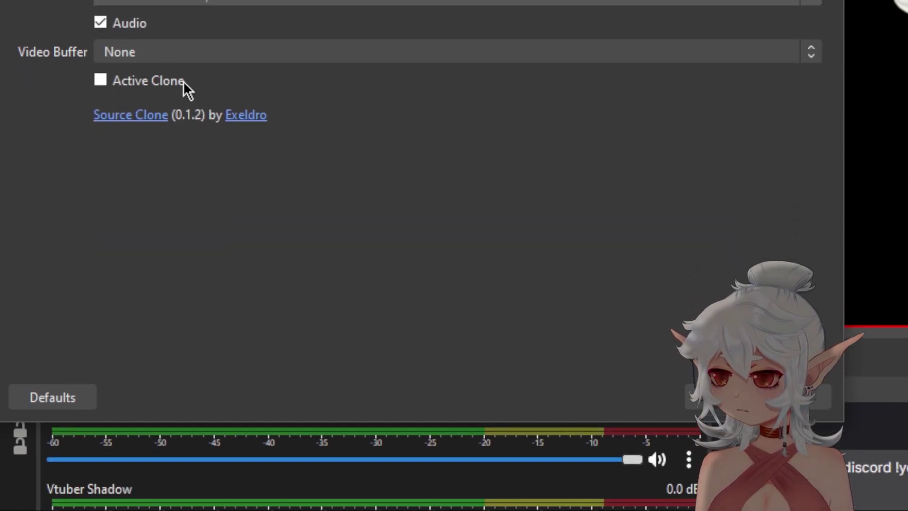
pyautogui.click(101, 76)
pyautogui.click(703, 431)
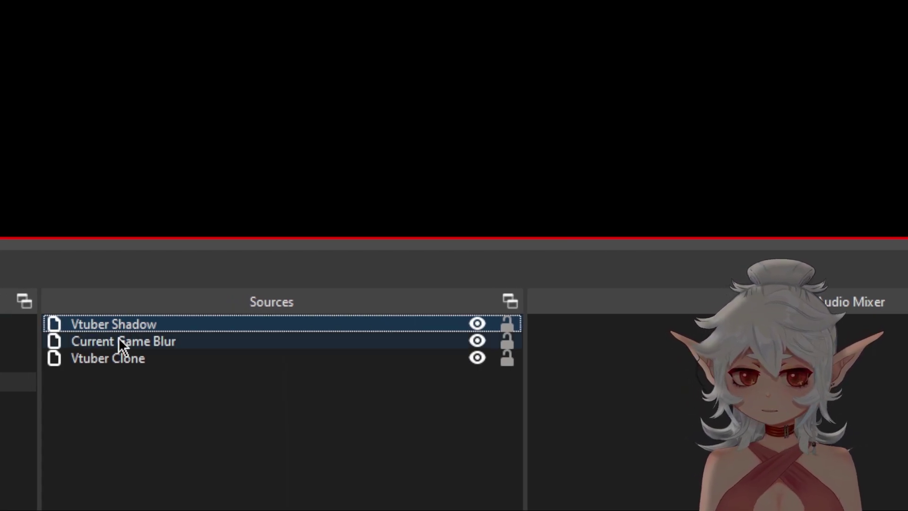
# - Add a Blur filter to Vtuber Shadow and set its type to Gaussian
pyautogui.click(153, 268)
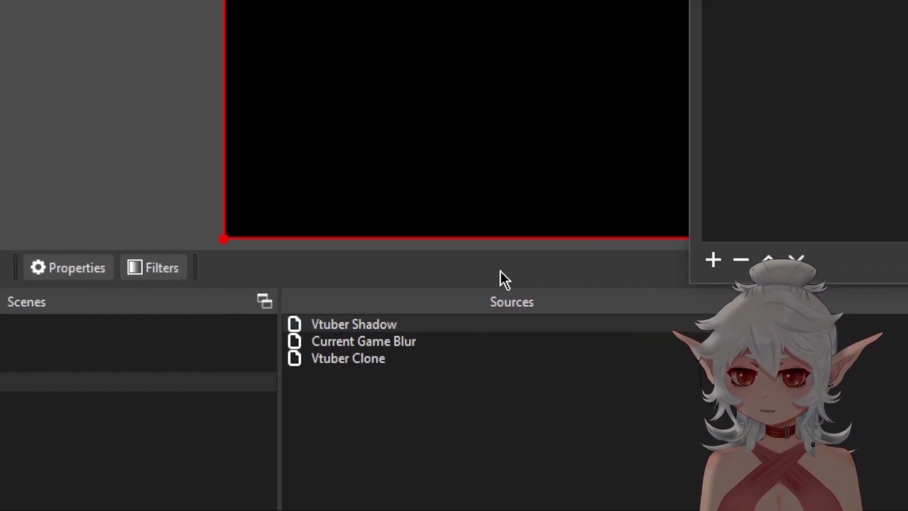
pyautogui.rightClick(781, 124)
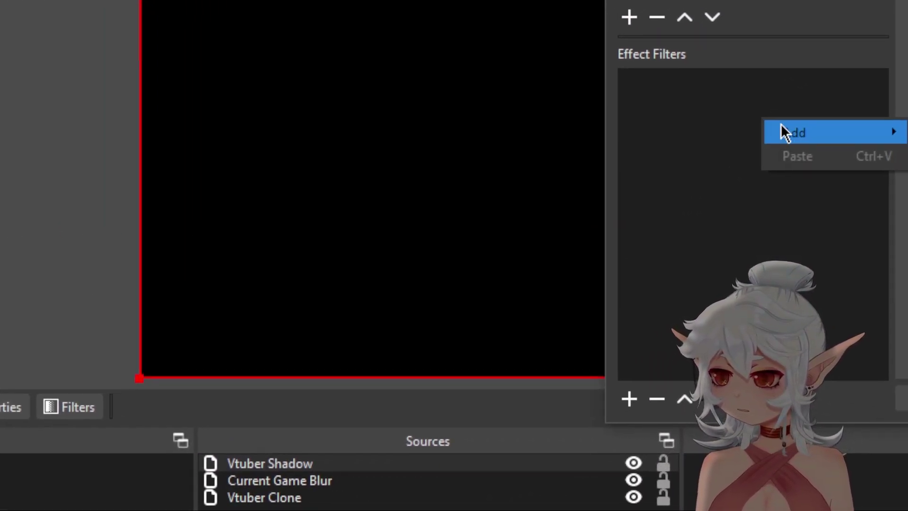
pyautogui.moveTo(783, 131)
pyautogui.click(872, 152)
pyautogui.click(805, 95)
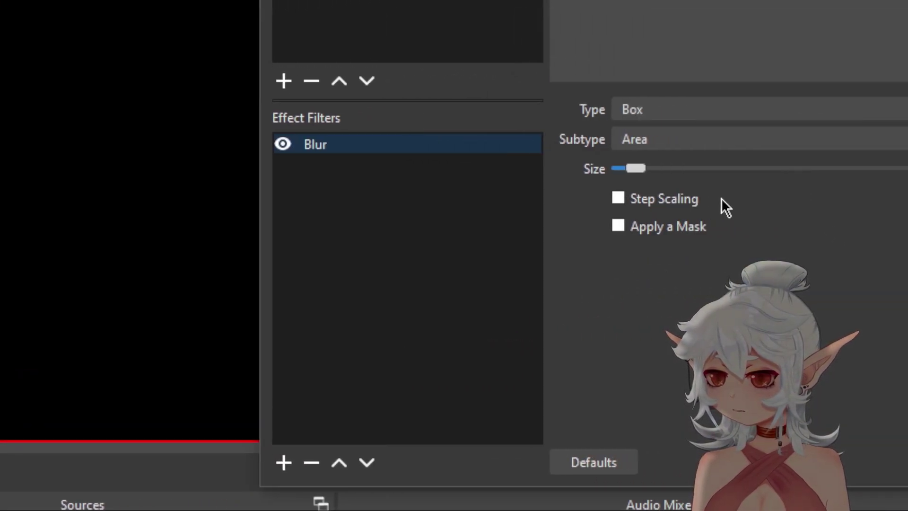
pyautogui.click(778, 117)
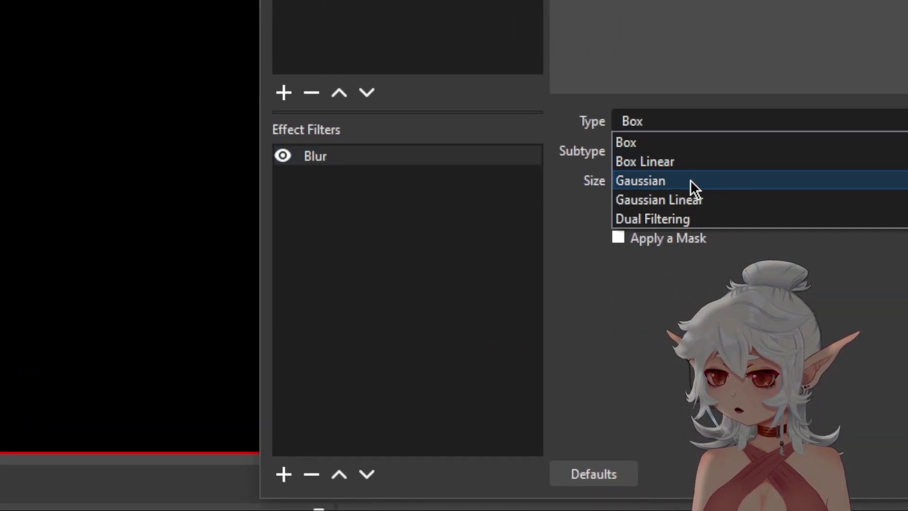
pyautogui.click(690, 181)
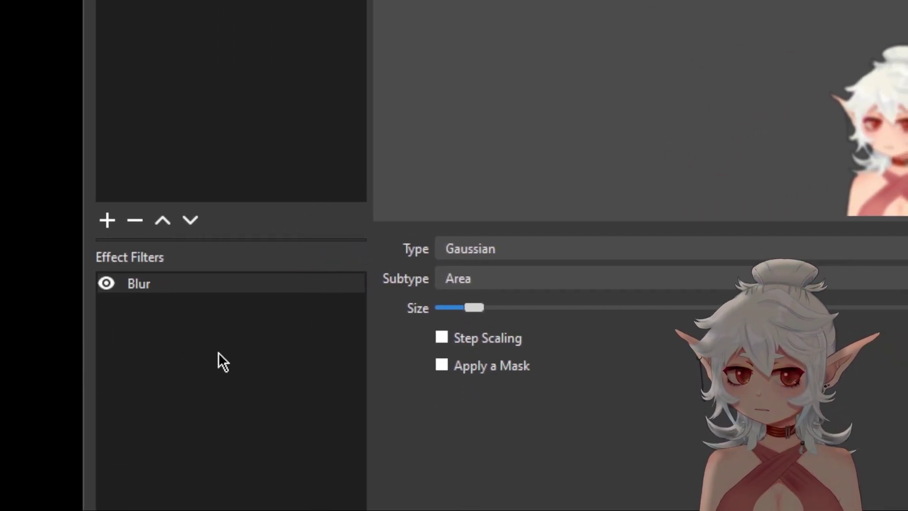
# - Add a Color Correction filter with brightness -1 and opacity about 0.50, then close Filters
pyautogui.rightClick(39, 227)
pyautogui.moveTo(244, 364)
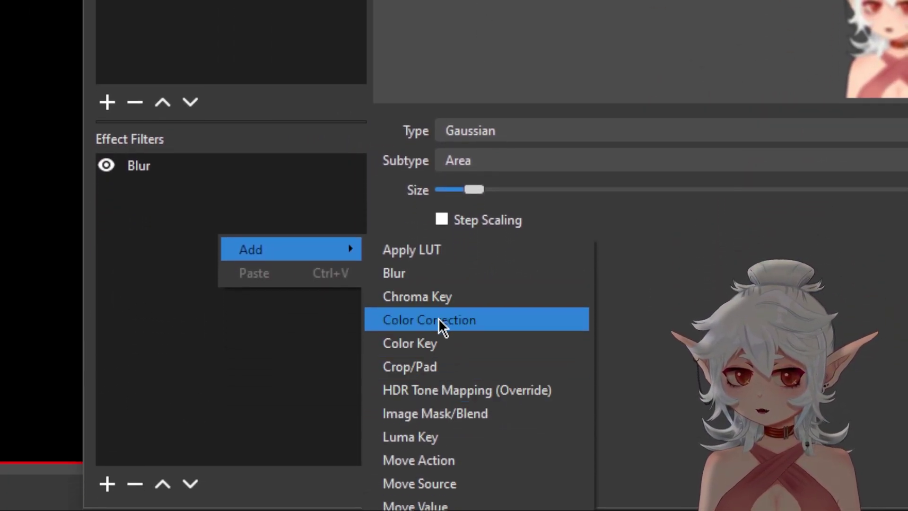
pyautogui.click(439, 318)
pyautogui.click(480, 141)
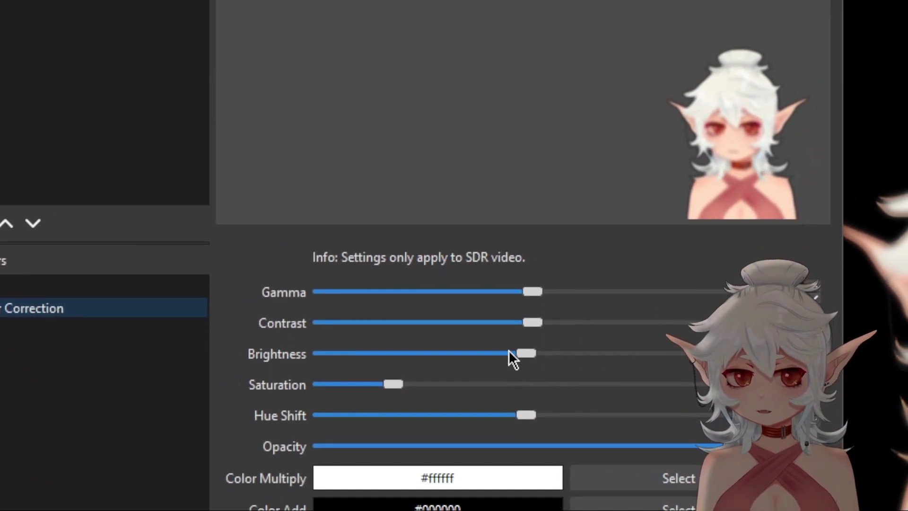
pyautogui.moveTo(529, 353); pyautogui.dragTo(270, 358)
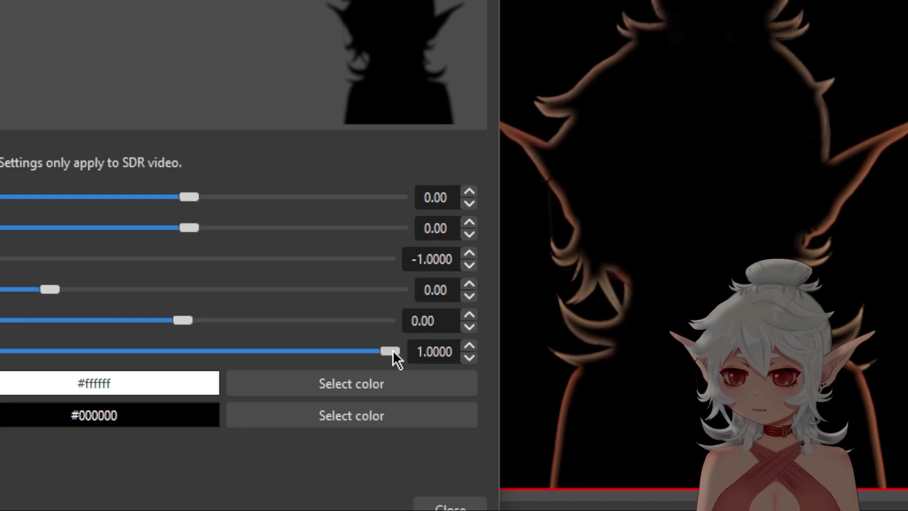
pyautogui.moveTo(393, 350); pyautogui.dragTo(362, 351)
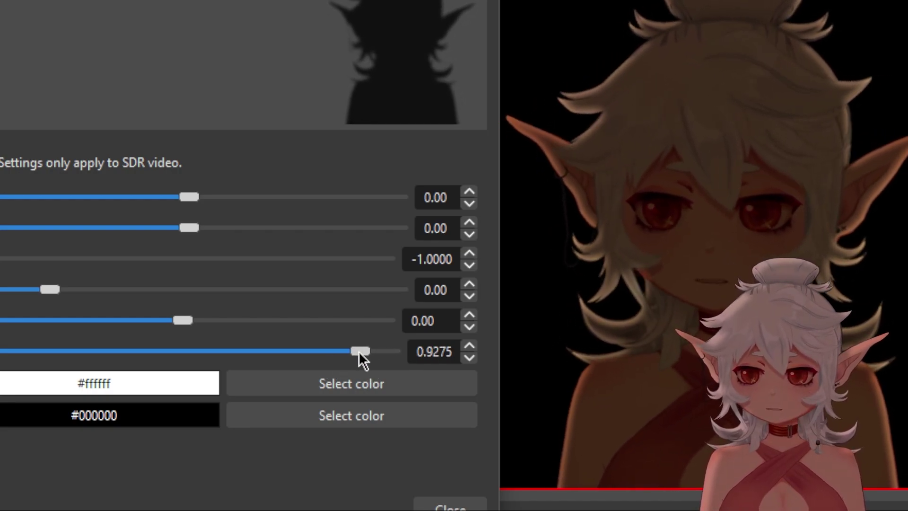
pyautogui.moveTo(360, 351); pyautogui.dragTo(185, 360)
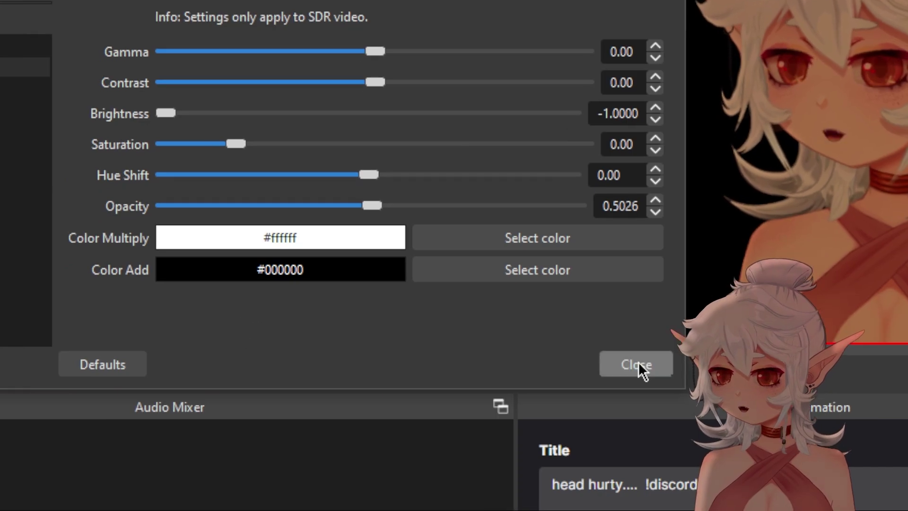
pyautogui.click(450, 507)
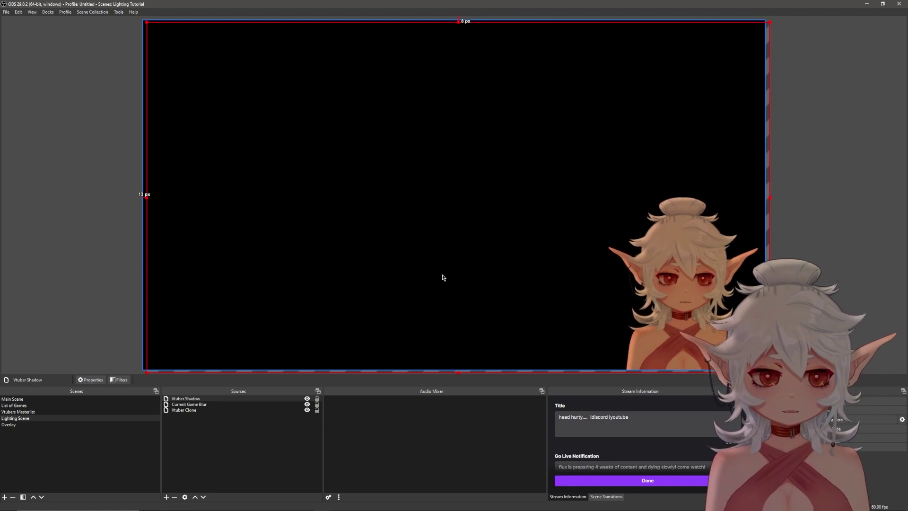
# - Nudge Vtuber Shadow 2 px right, check Main Scene, then reselect it in Lighting Scene
pyautogui.press('Right')
pyautogui.press('Right')
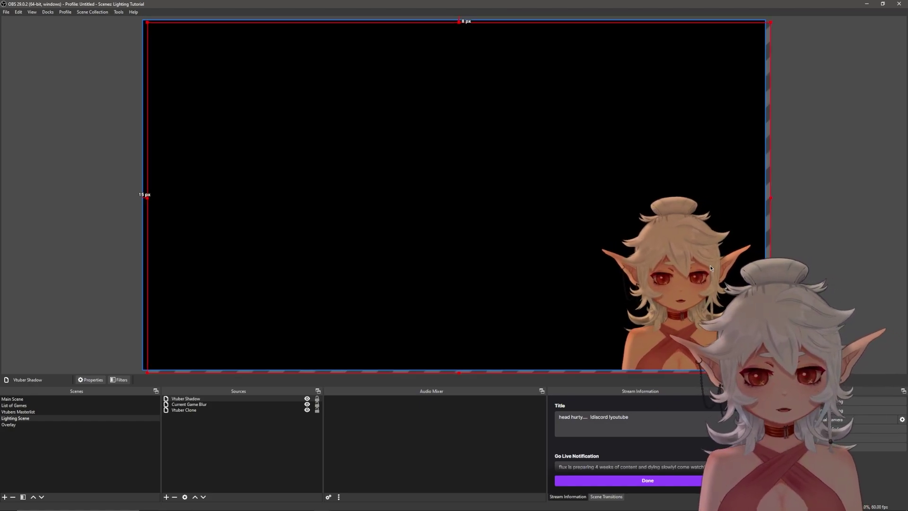
pyautogui.click(549, 308)
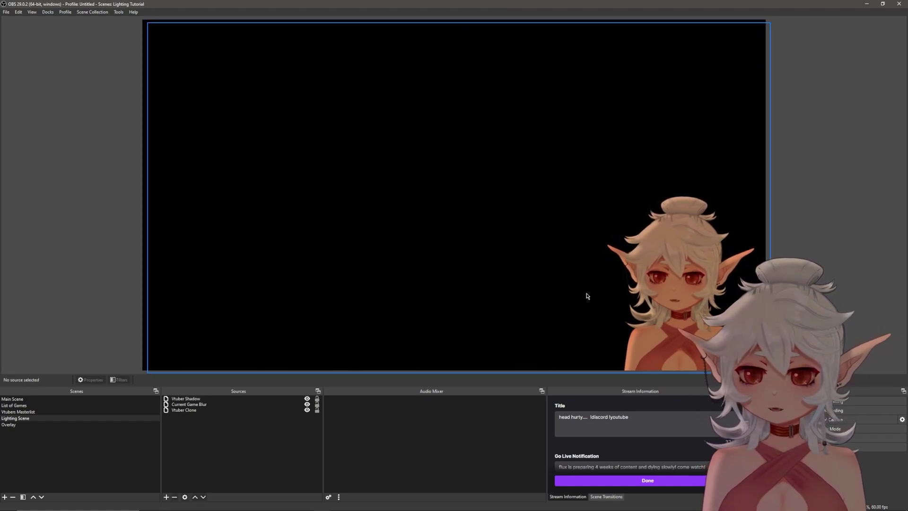
pyautogui.click(76, 400)
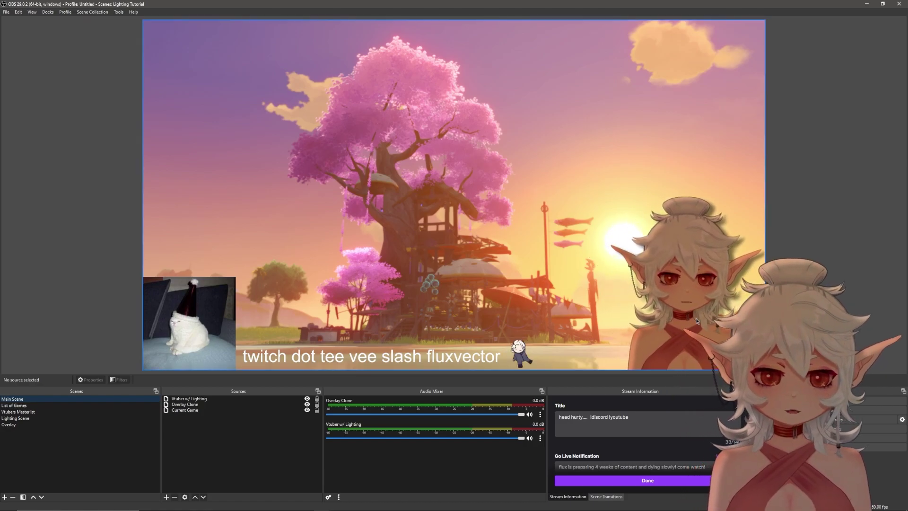
pyautogui.click(9, 418)
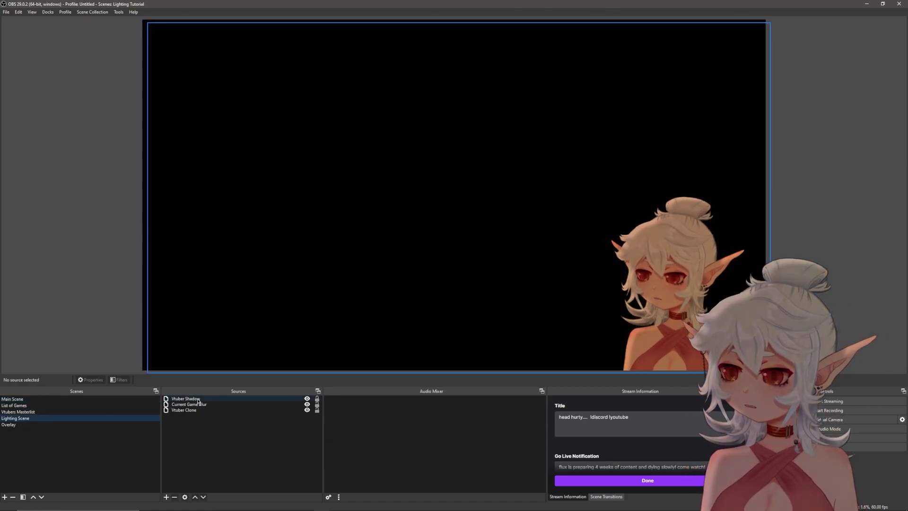
pyautogui.click(208, 399)
# - Change Vtuber Shadow's blending mode to Multiply and view the result in Main Scene
pyautogui.rightClick(207, 399)
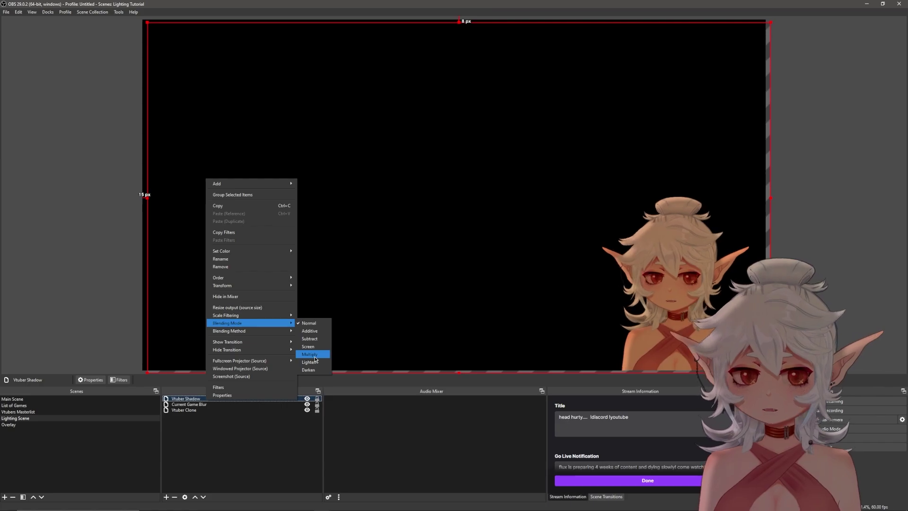
pyautogui.click(313, 356)
pyautogui.click(272, 434)
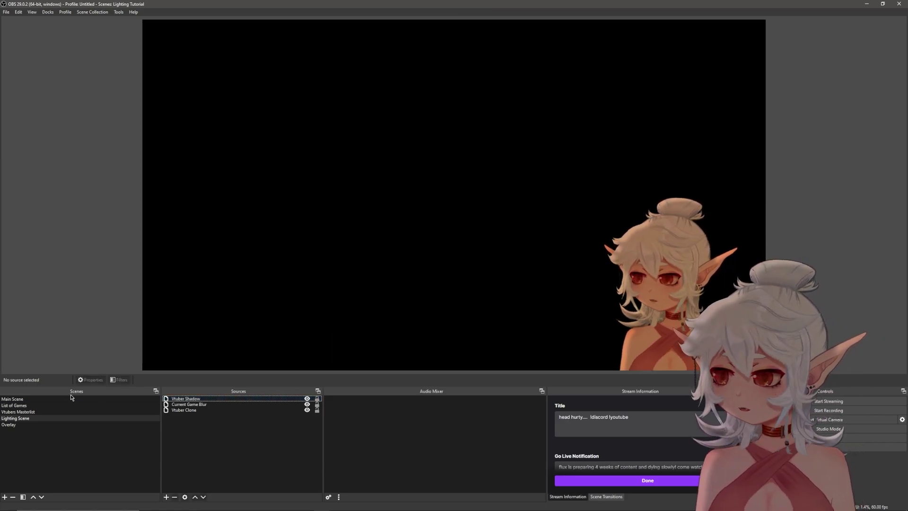
pyautogui.click(66, 401)
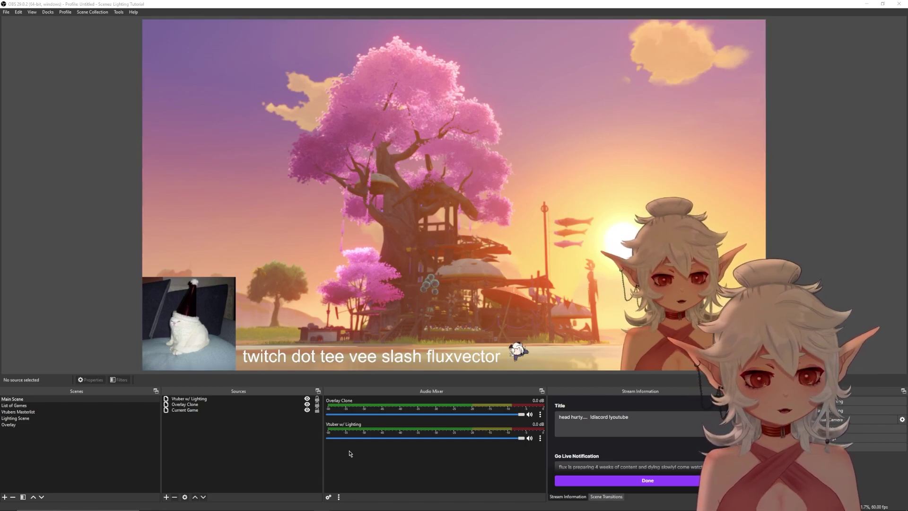
pyautogui.click(256, 435)
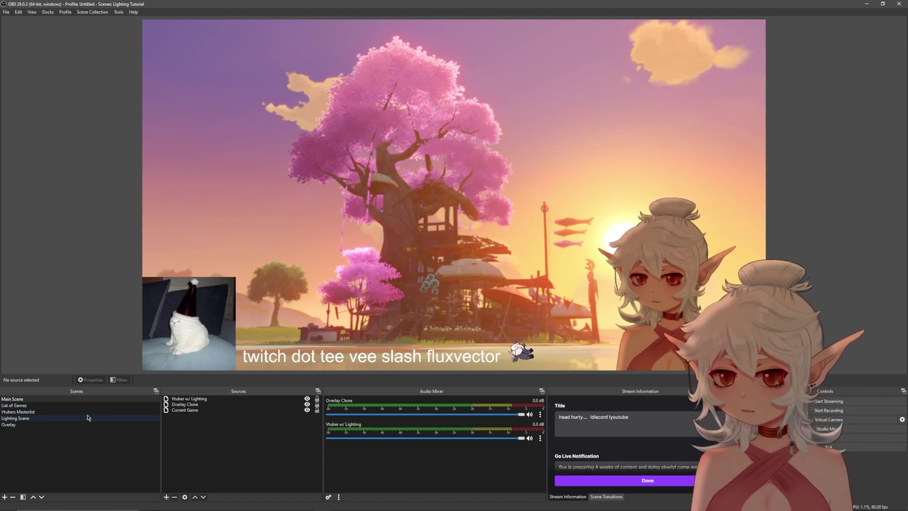
# - Hide 'totally real window of genshin' in List of Games, check Main Scene, then open Lighting Scene
pyautogui.click(20, 406)
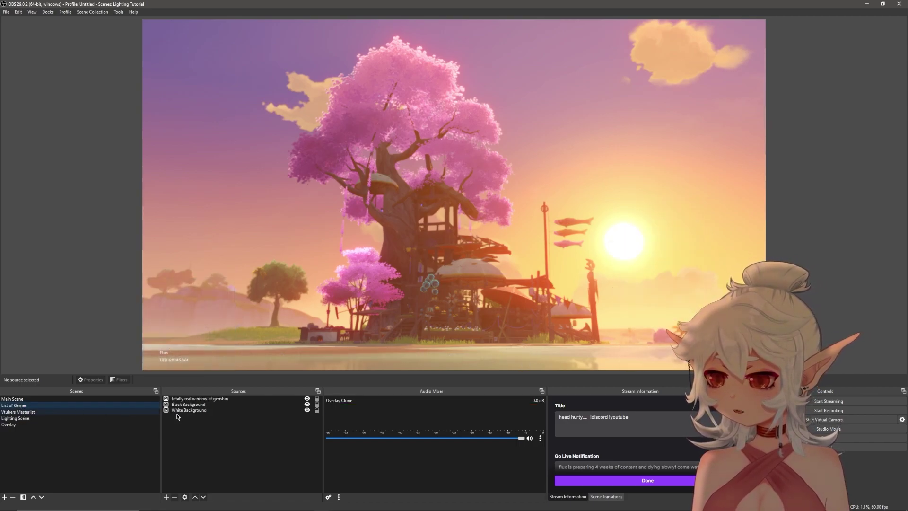
pyautogui.click(308, 399)
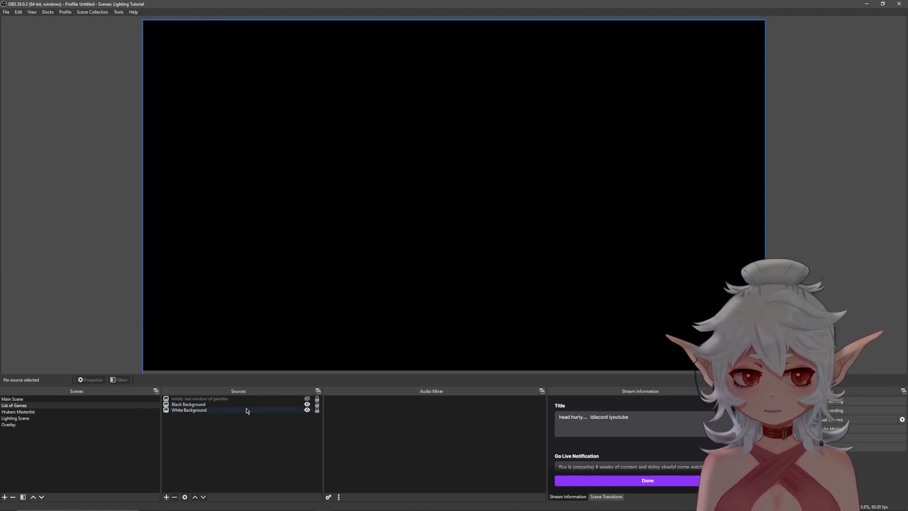
pyautogui.click(43, 400)
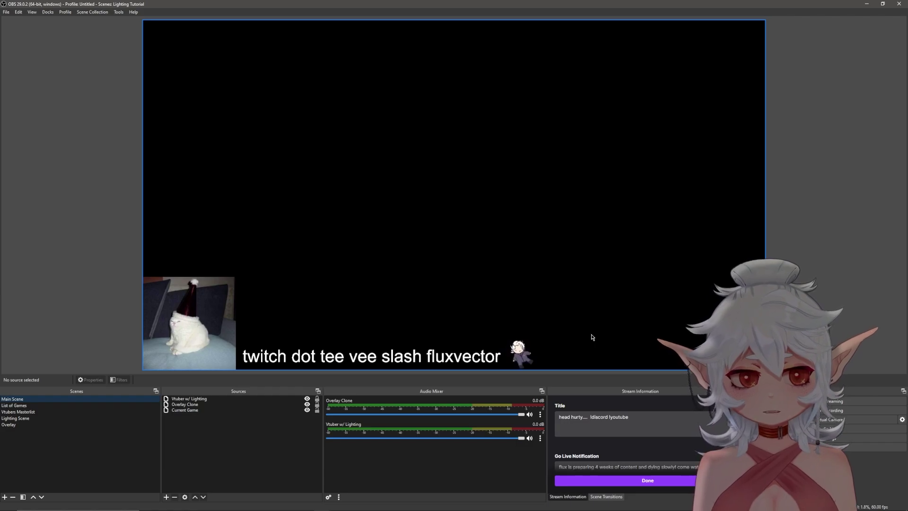
pyautogui.click(13, 418)
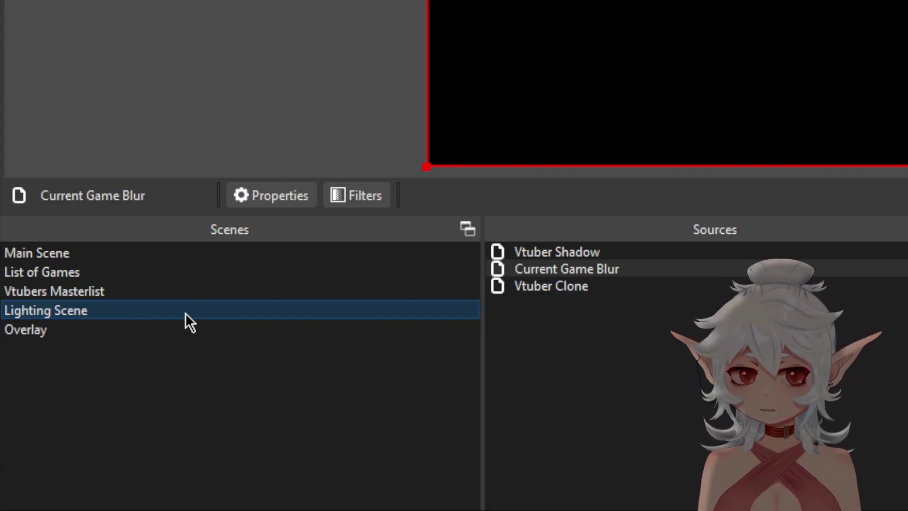
# - Add a Color Correction filter to Current Game Blur and lower its opacity from 1.00 to about 0.84
pyautogui.click(608, 268)
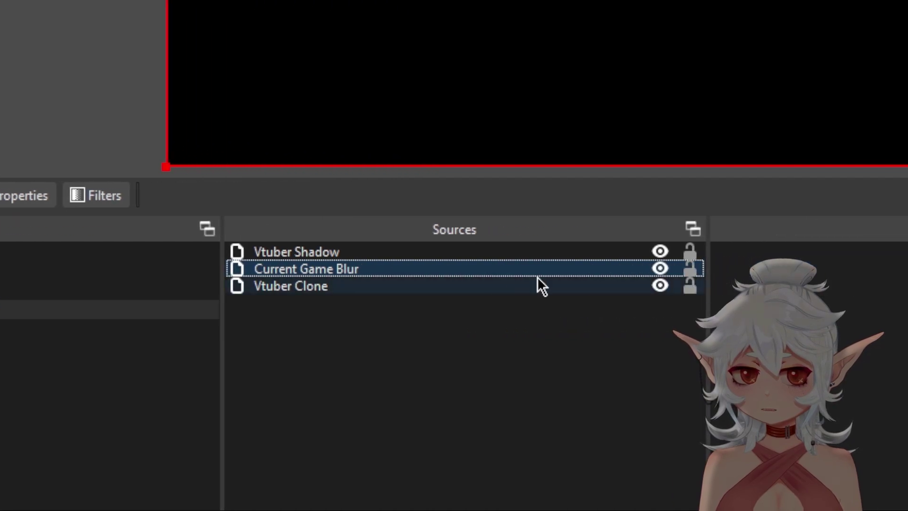
pyautogui.click(108, 197)
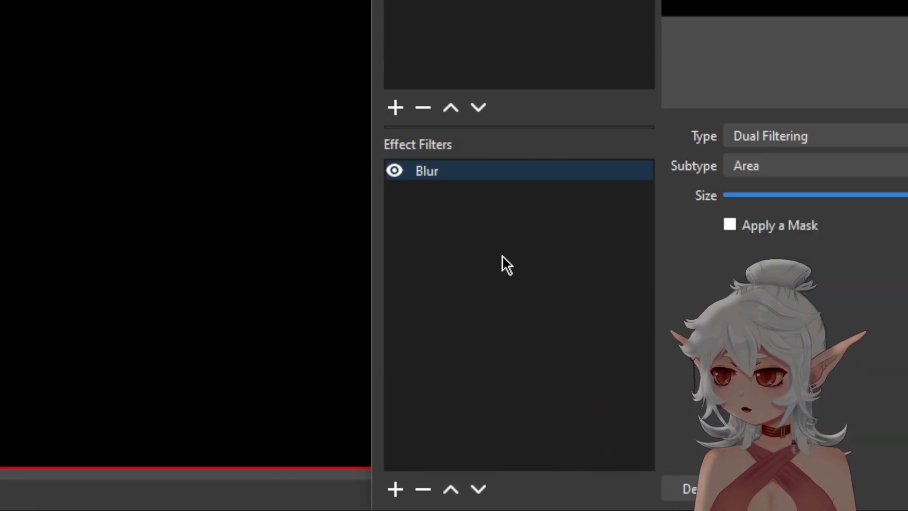
pyautogui.rightClick(504, 258)
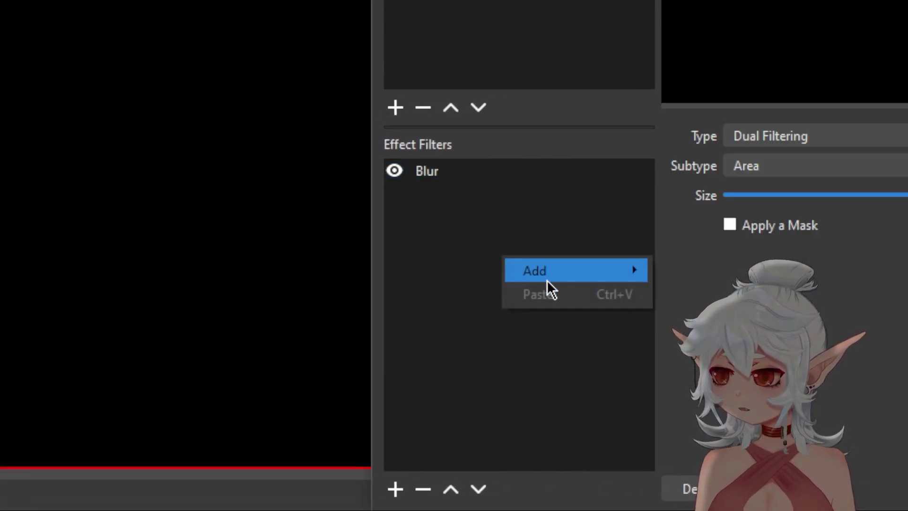
pyautogui.moveTo(569, 276)
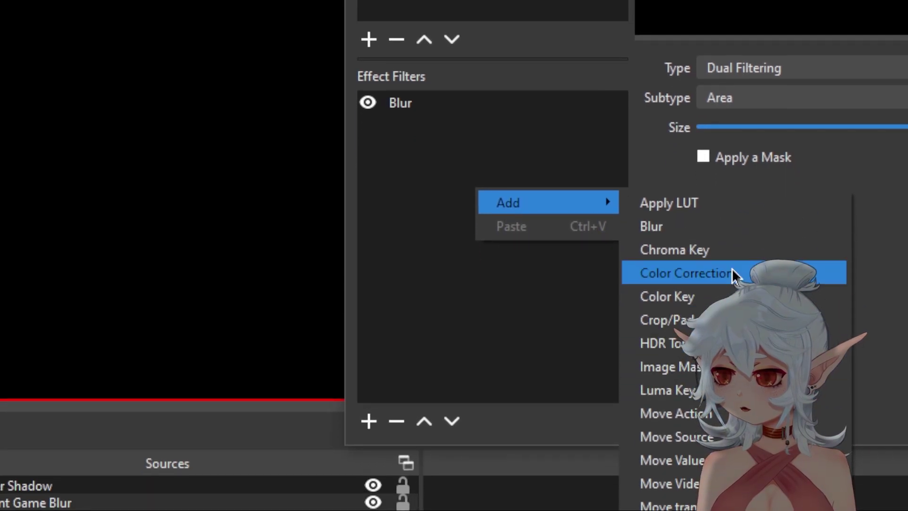
pyautogui.click(760, 341)
pyautogui.click(682, 94)
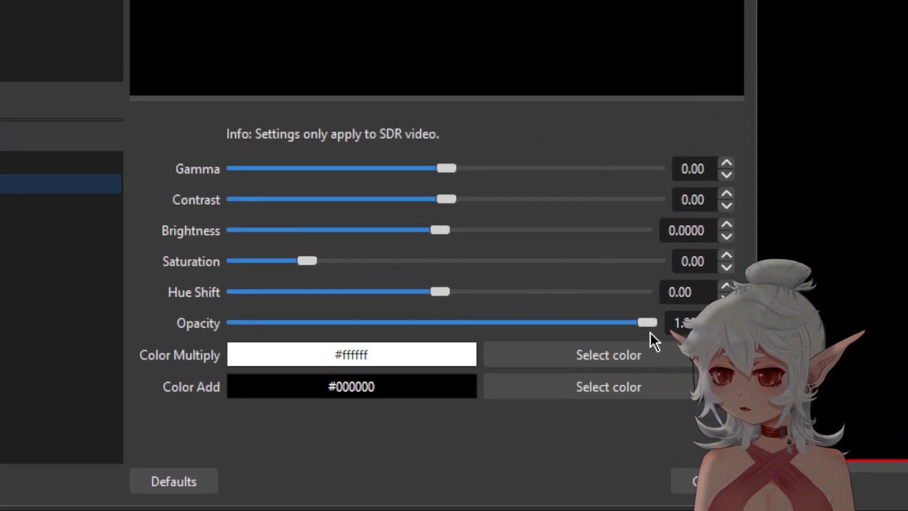
pyautogui.moveTo(648, 322); pyautogui.dragTo(628, 321)
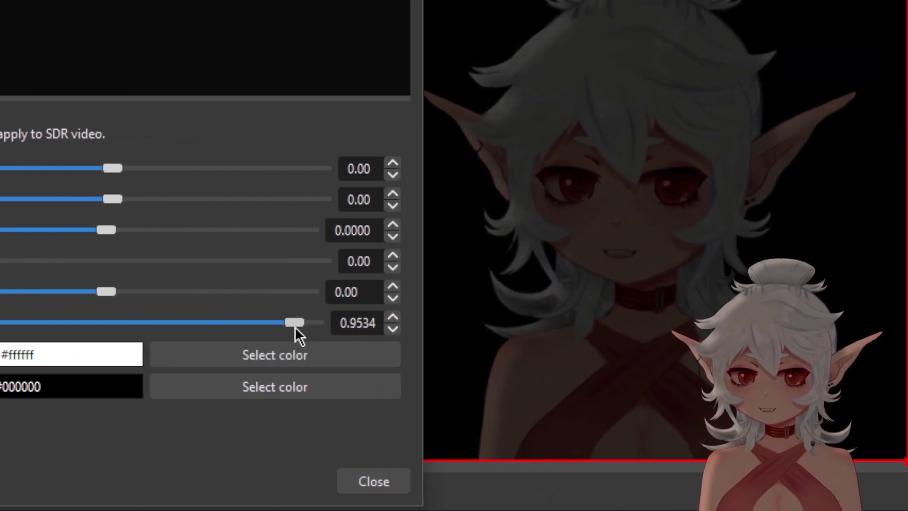
pyautogui.moveTo(294, 323); pyautogui.dragTo(140, 334)
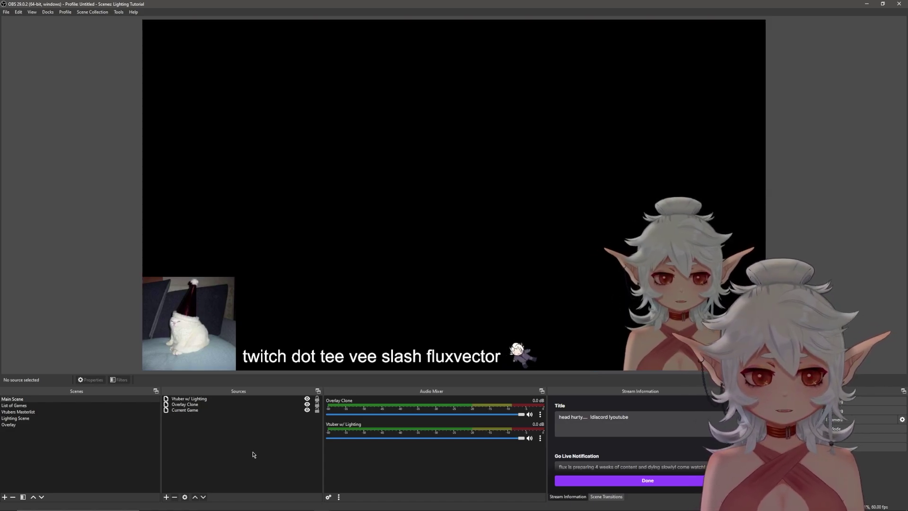
# - Unhide the genshin window source in List of Games and go back to Main Scene
pyautogui.press('Down')
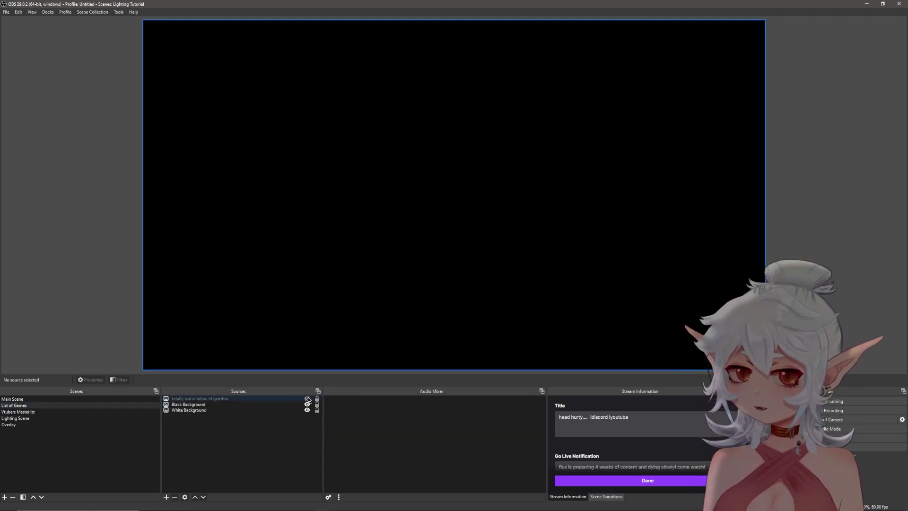
pyautogui.click(307, 399)
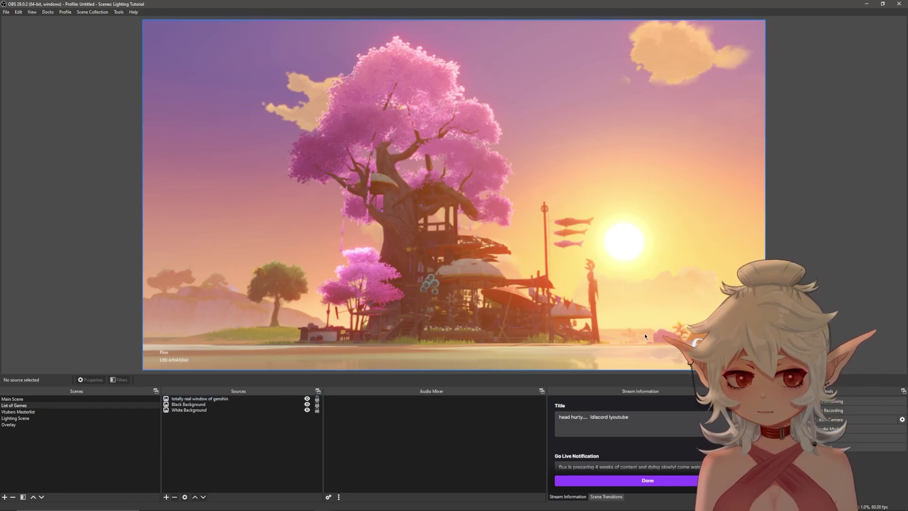
pyautogui.click(19, 399)
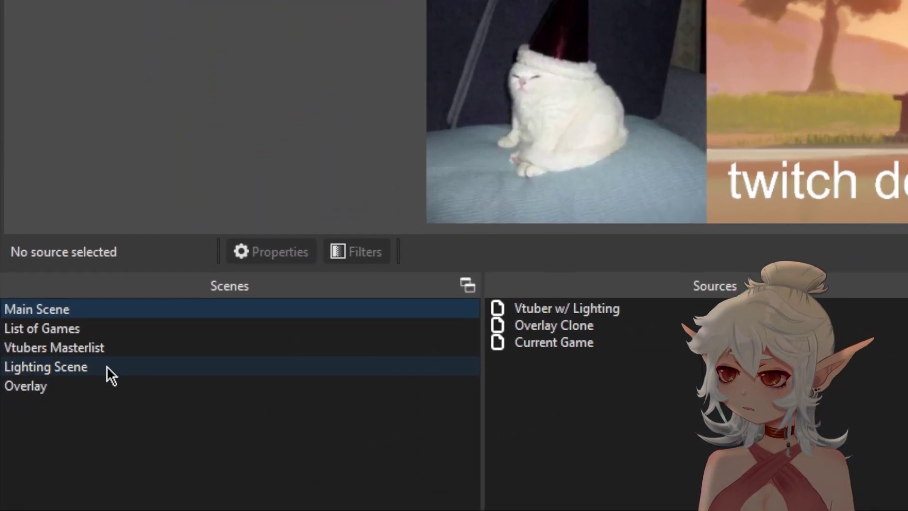
# - In Lighting Scene, add an Apply LUT effect filter to Current Game Blur, keeping the default name
pyautogui.click(66, 369)
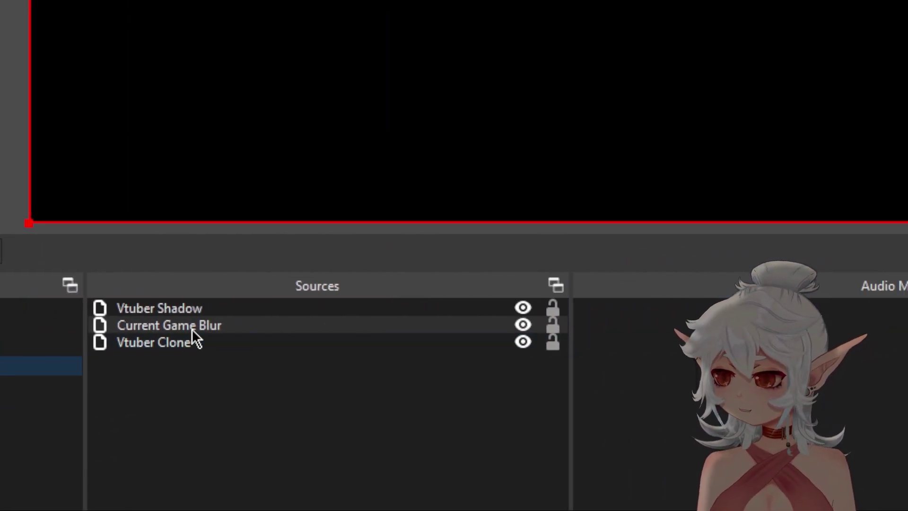
pyautogui.click(125, 253)
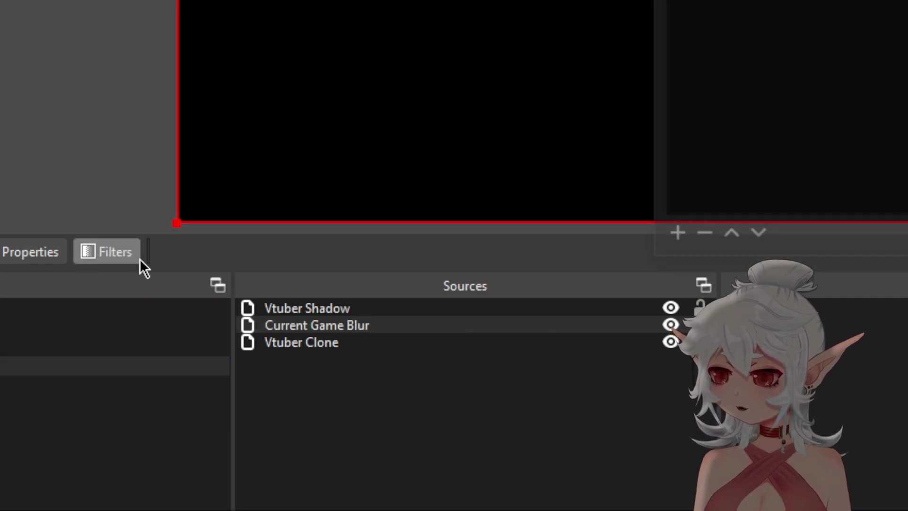
pyautogui.rightClick(744, 19)
pyautogui.moveTo(771, 27)
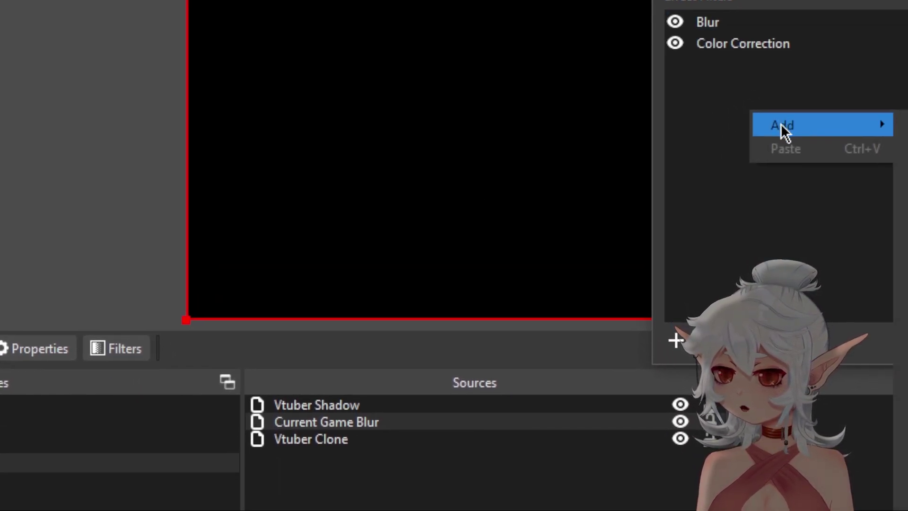
pyautogui.click(782, 121)
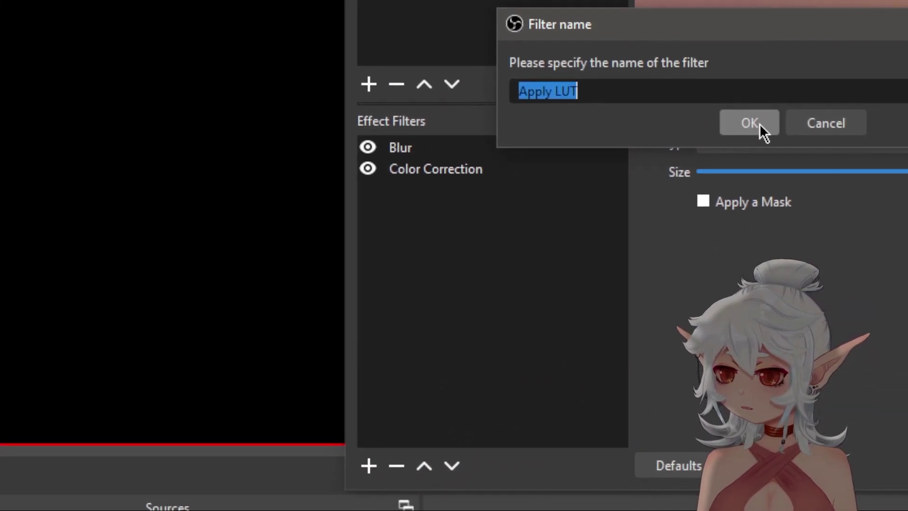
pyautogui.click(750, 123)
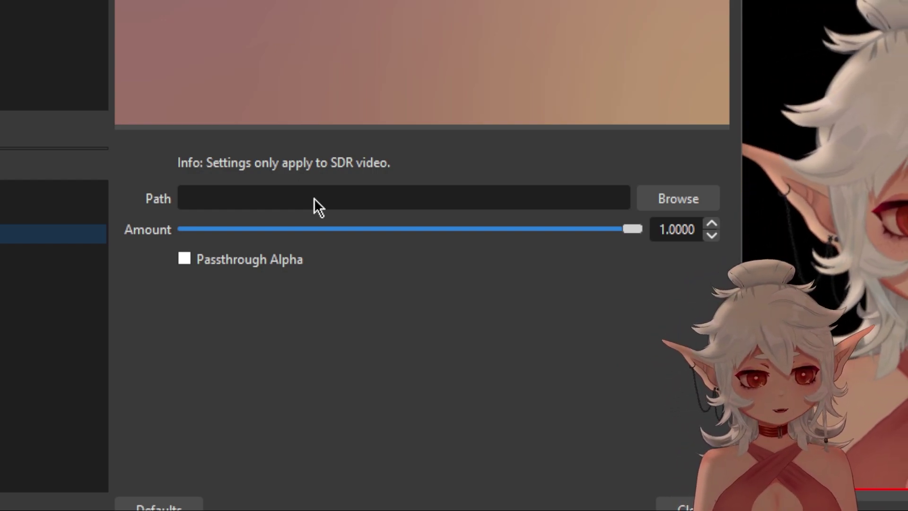
# - Set the Apply LUT path to vtuber_dynamic_lut.cube, then toggle the filter off to compare
pyautogui.click(690, 201)
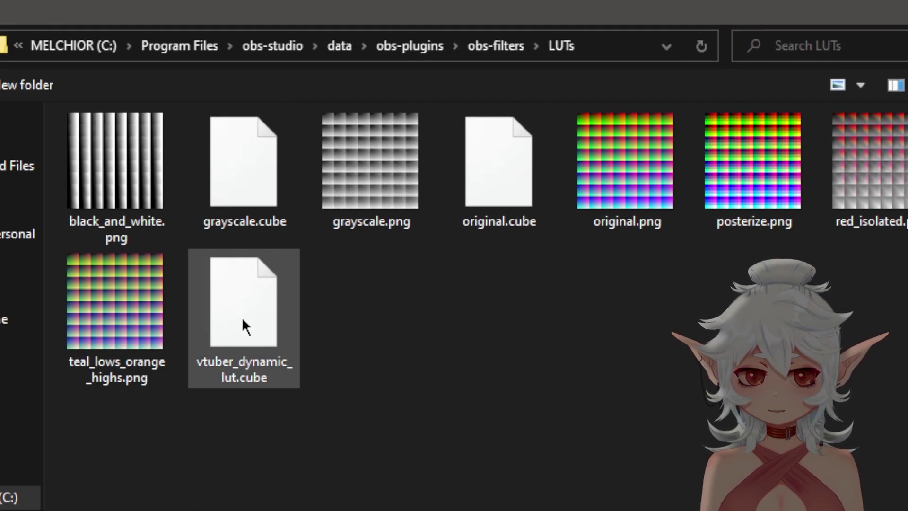
pyautogui.doubleClick(244, 322)
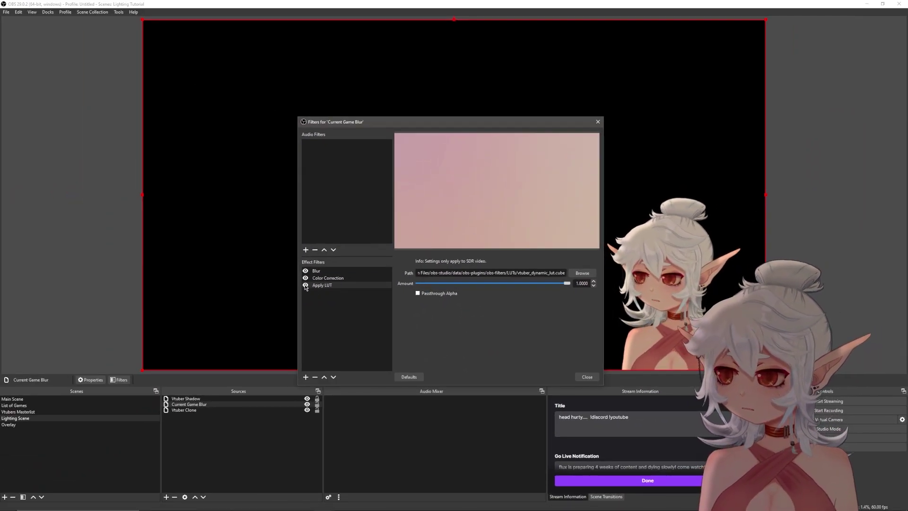
pyautogui.click(305, 285)
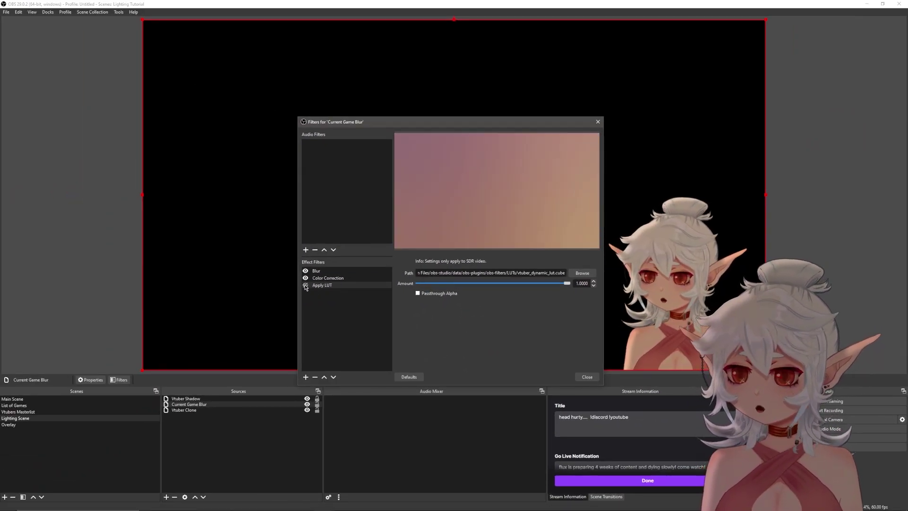
pyautogui.click(306, 285)
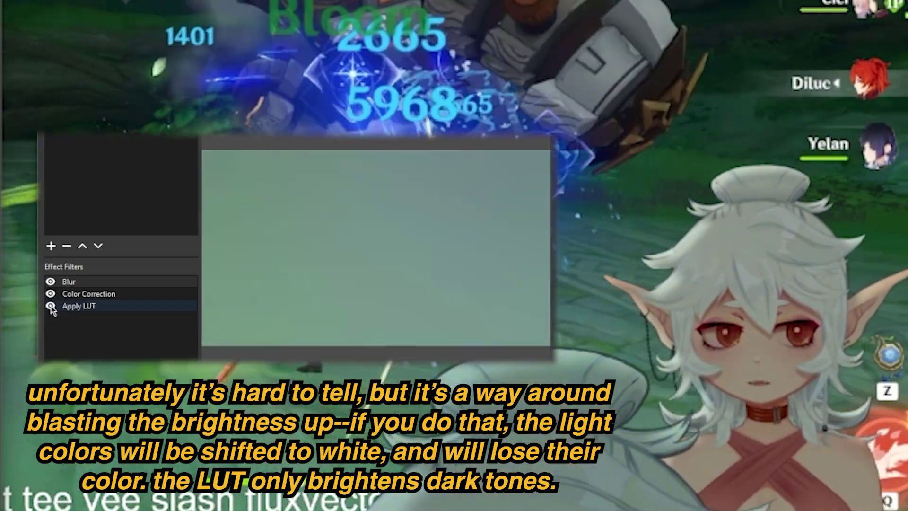
pyautogui.click(50, 306)
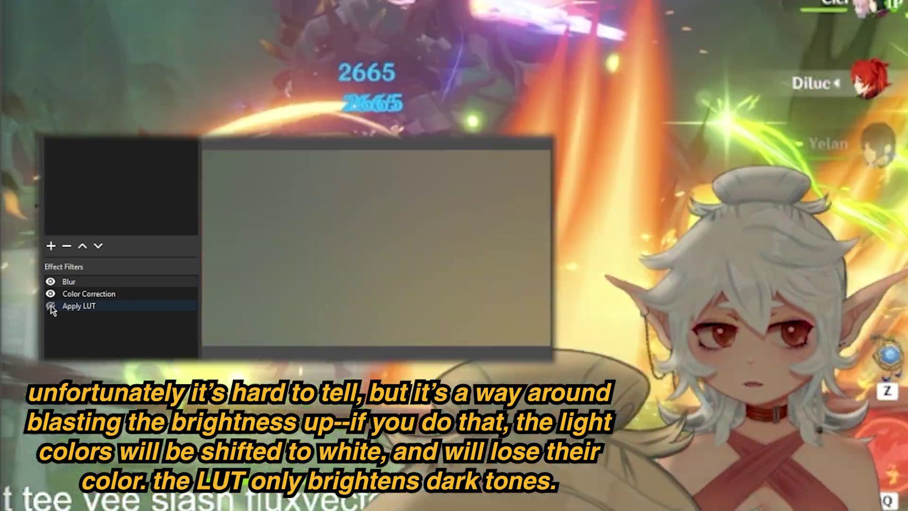
pyautogui.click(51, 307)
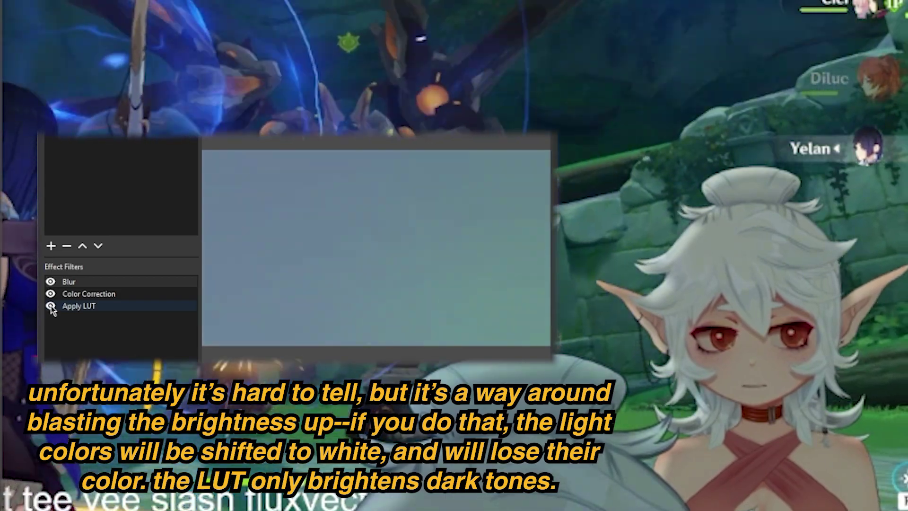
pyautogui.click(50, 307)
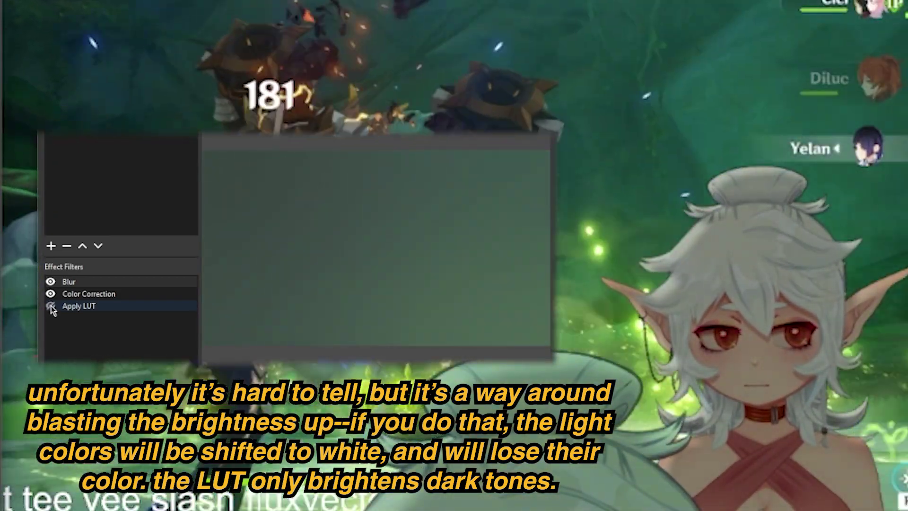
pyautogui.click(50, 307)
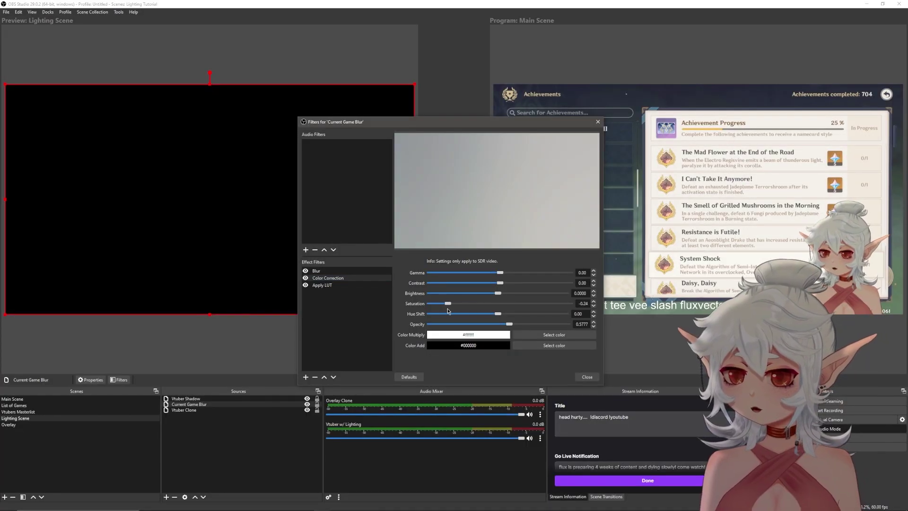
# - Check the Apply LUT filter, close the Filters window, and turn Studio Mode off
pyautogui.click(324, 285)
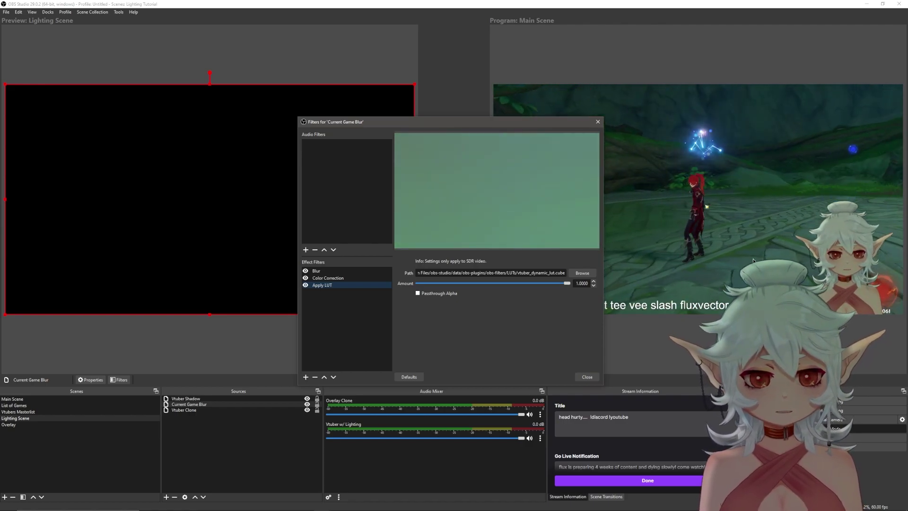
pyautogui.click(587, 376)
pyautogui.click(829, 429)
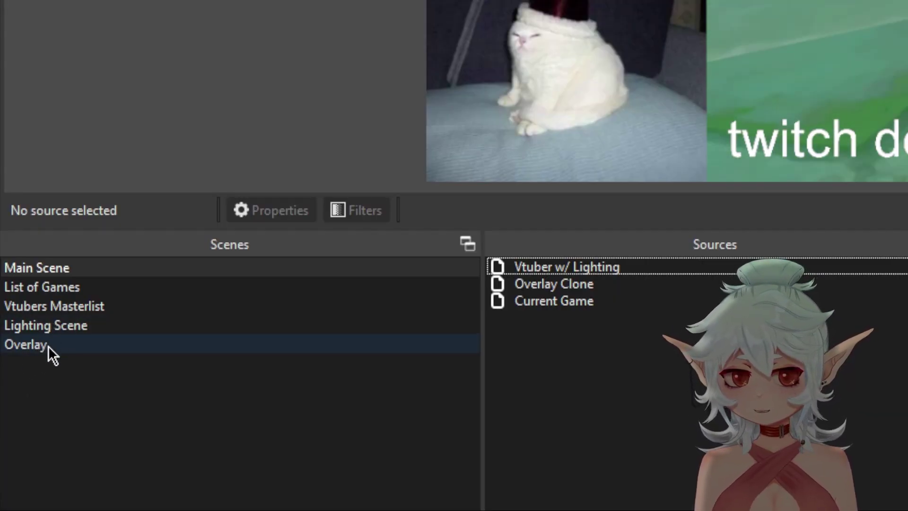
# - In Vtubers Masterlist, hide Spout2 Capture and show PNGTuber, then return to Main Scene
pyautogui.click(58, 305)
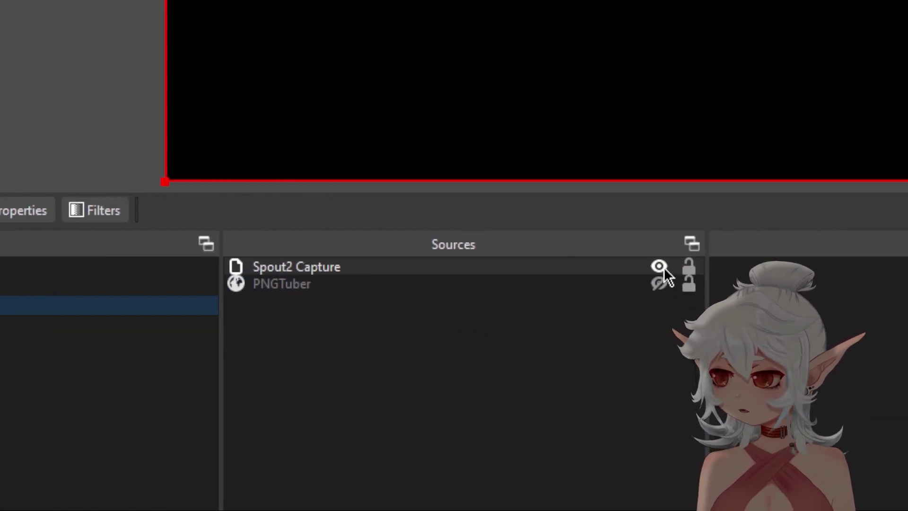
pyautogui.click(661, 266)
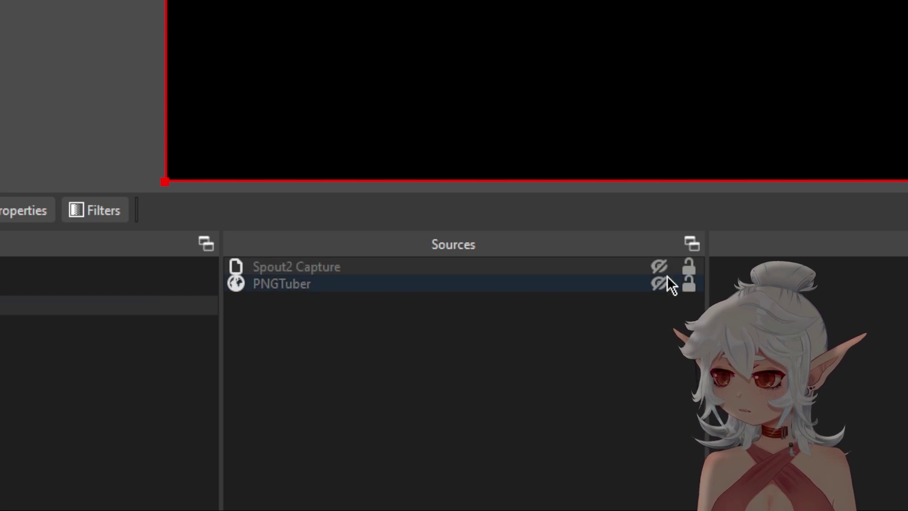
pyautogui.click(666, 282)
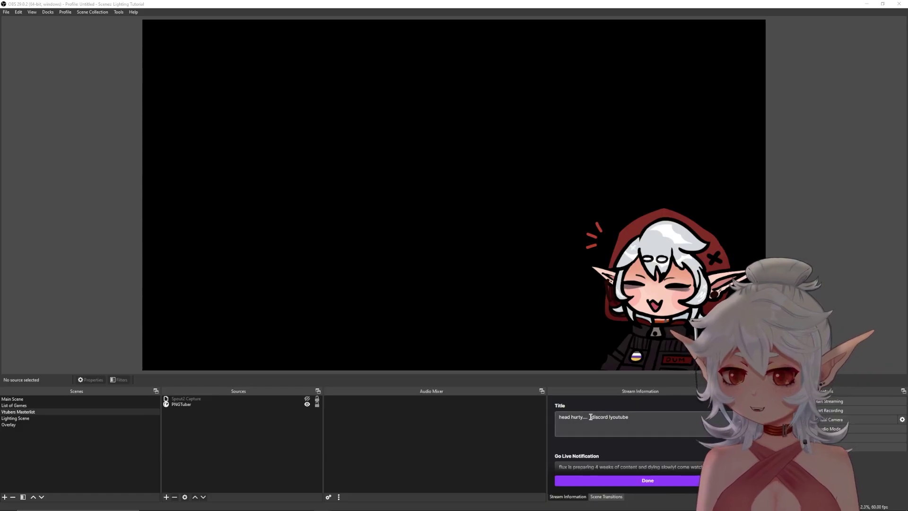
pyautogui.click(14, 400)
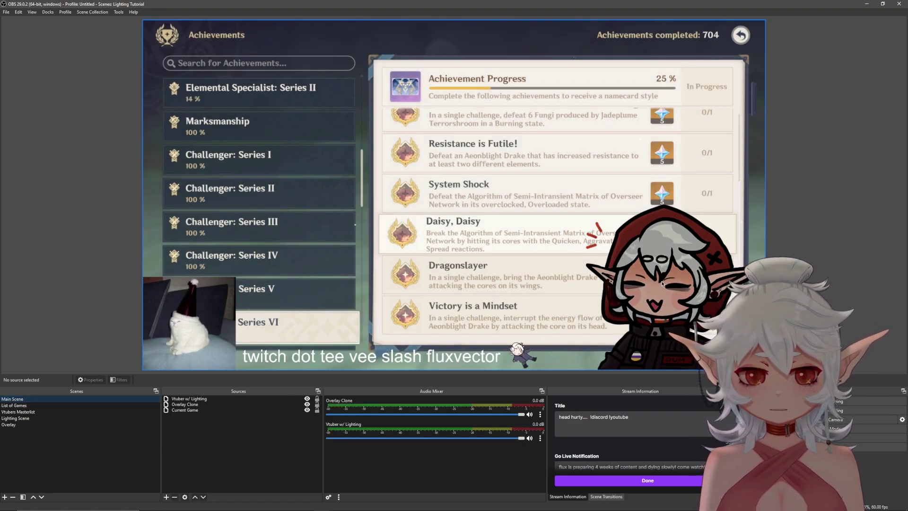